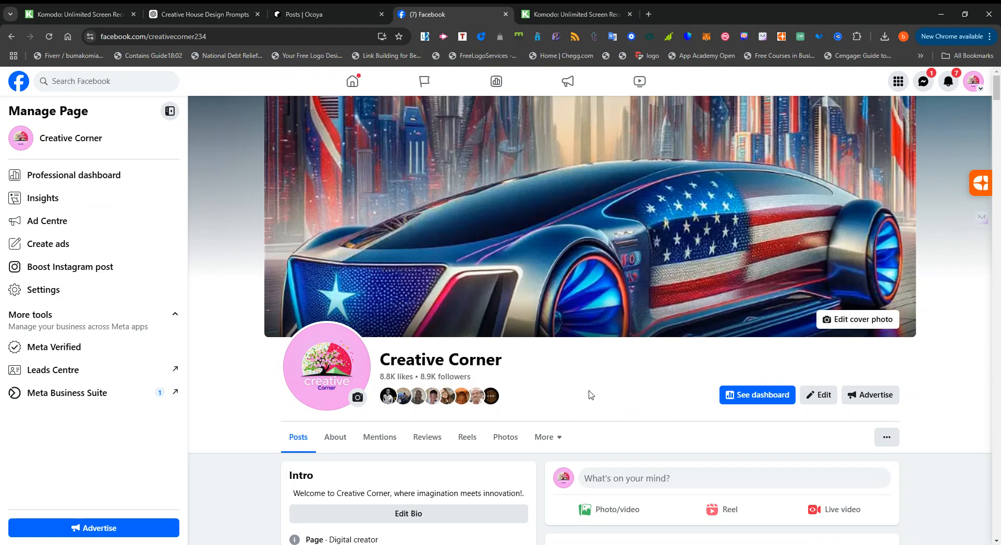
Examine the Creative Corner page's intro, featured content and recent posts, especially the modern treehouse mansion post.
scroll(589, 395, down, 5)
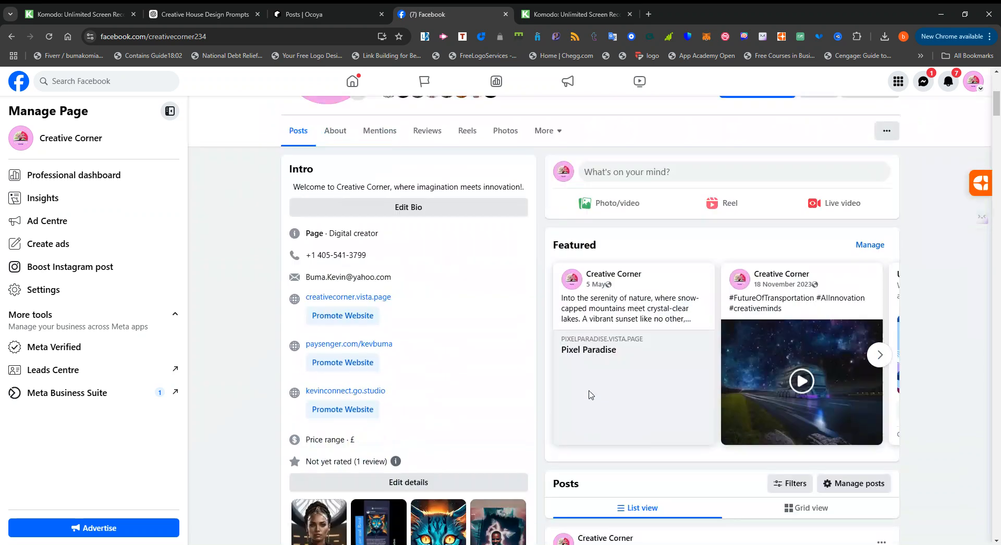
scroll(589, 394, down, 4)
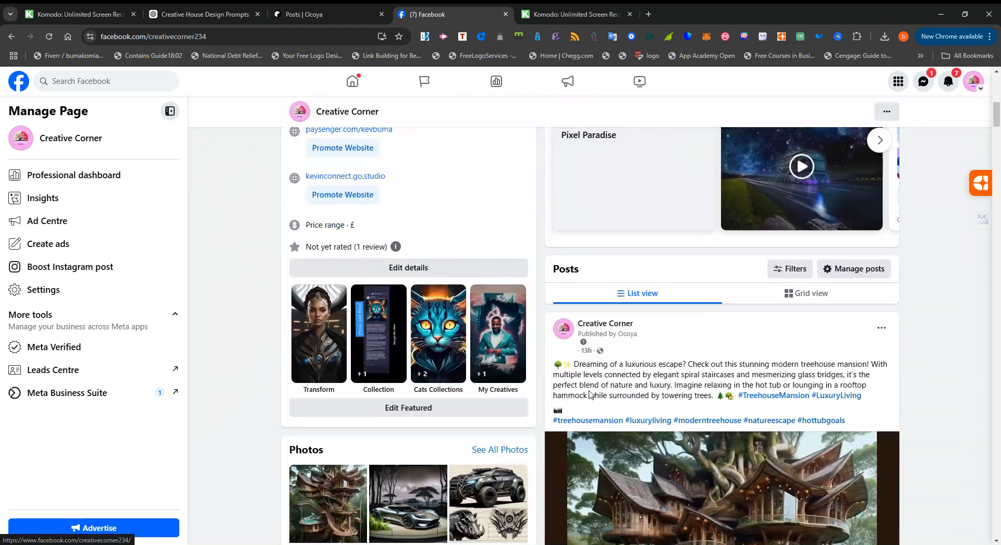
scroll(589, 394, down, 3)
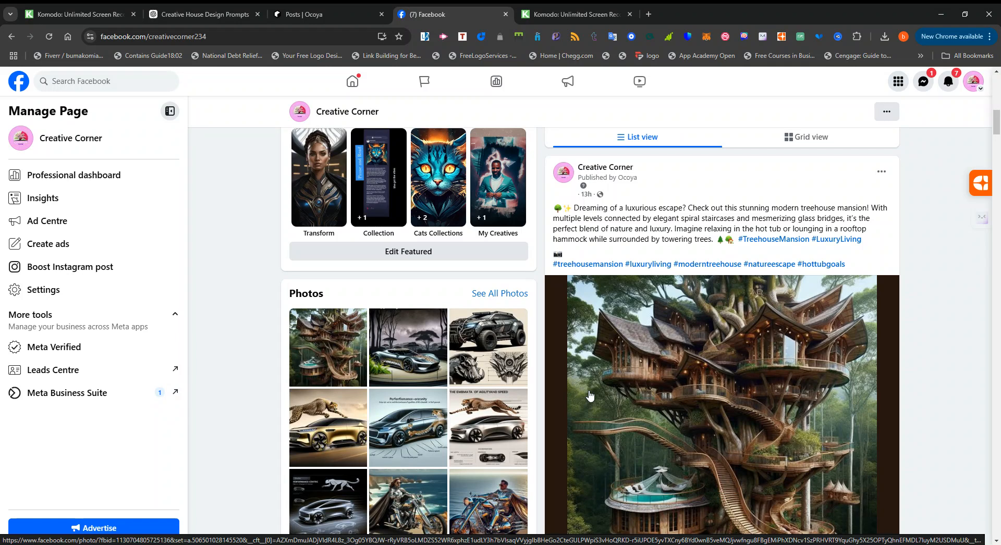
scroll(590, 396, down, 3)
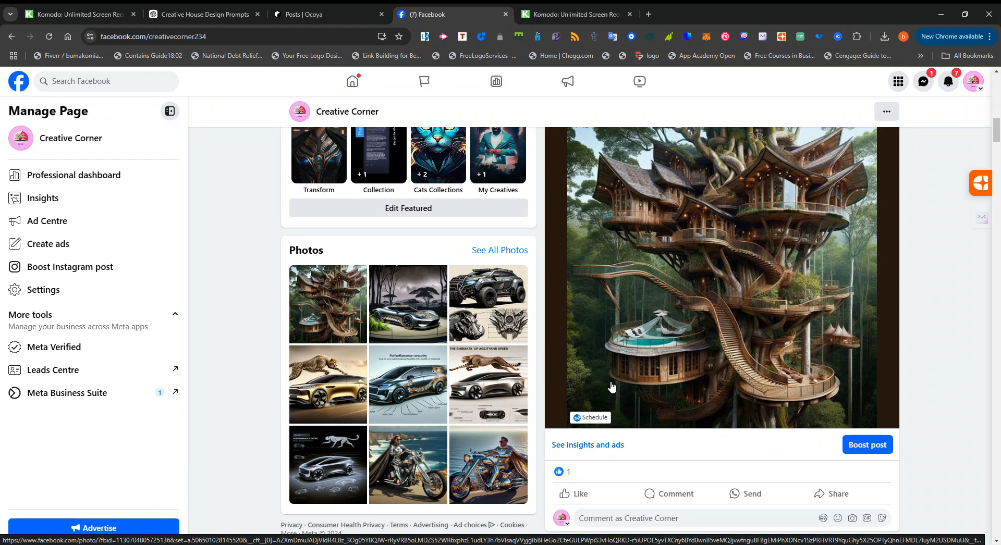
scroll(612, 386, up, 2)
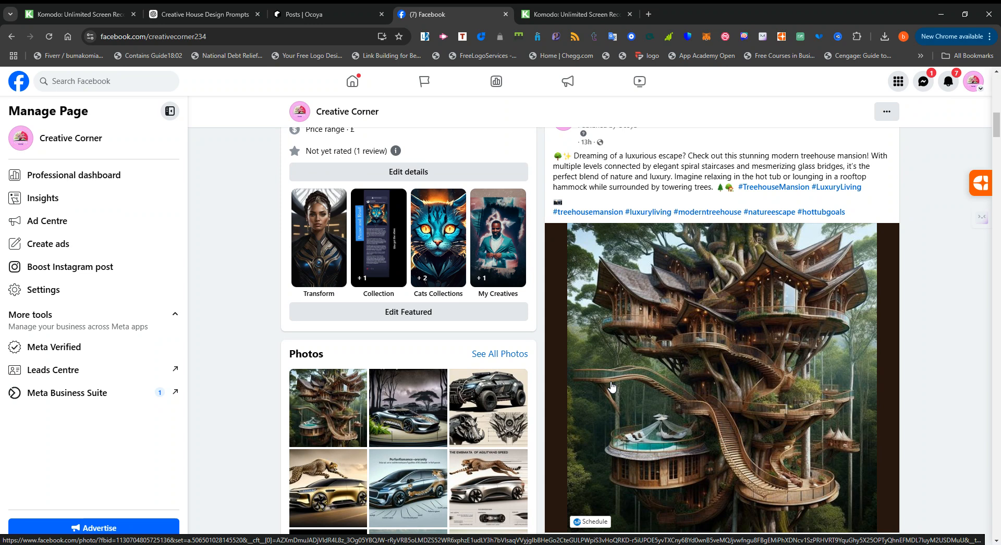
scroll(612, 386, down, 7)
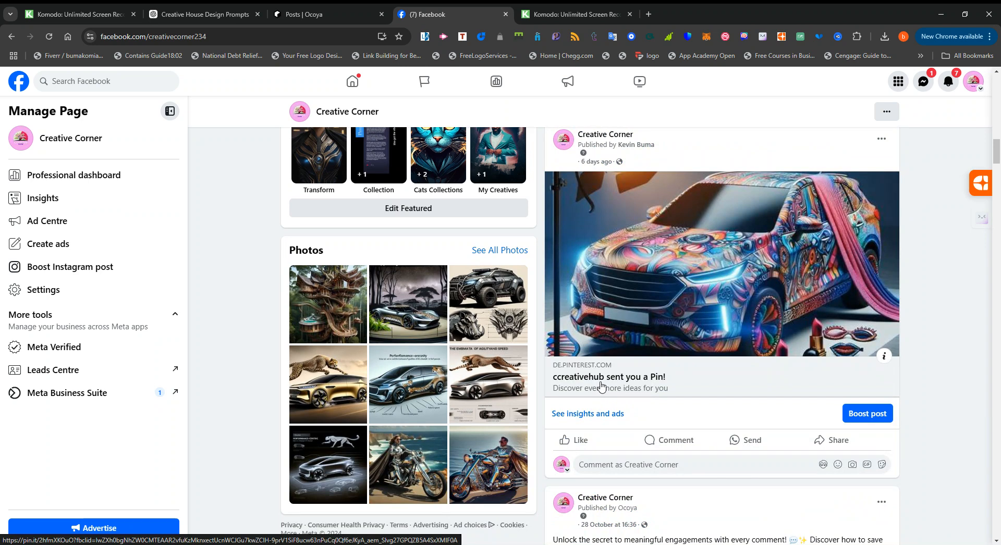
scroll(602, 386, up, 7)
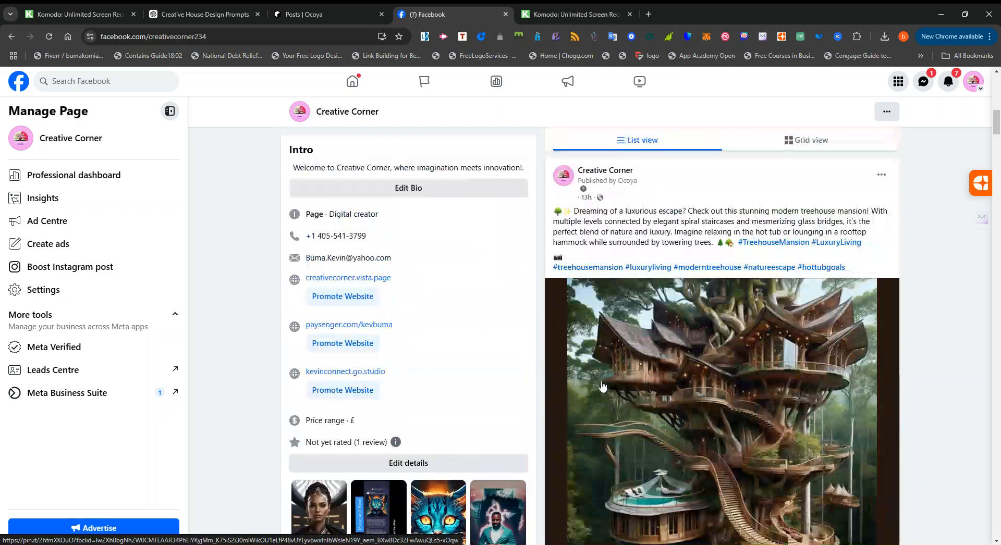
scroll(603, 386, up, 8)
scroll(591, 383, up, 3)
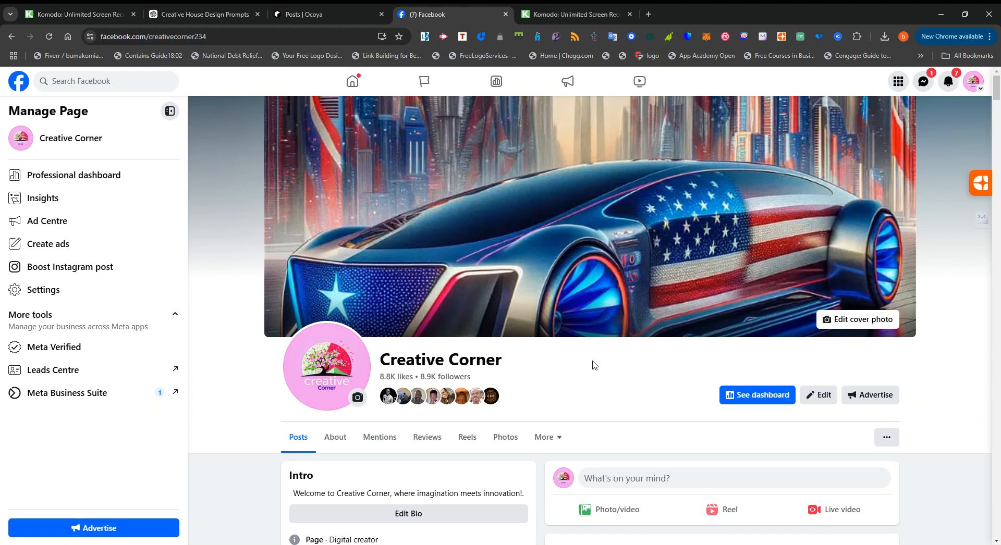
Look through the older posts and reels in the Creative Corner page's feed.
scroll(594, 365, down, 7)
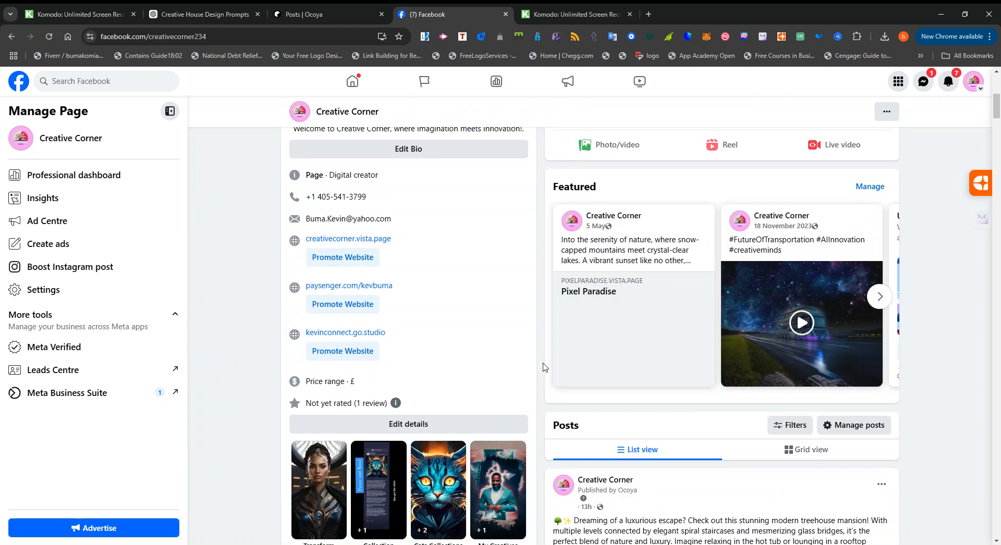
scroll(542, 368, down, 7)
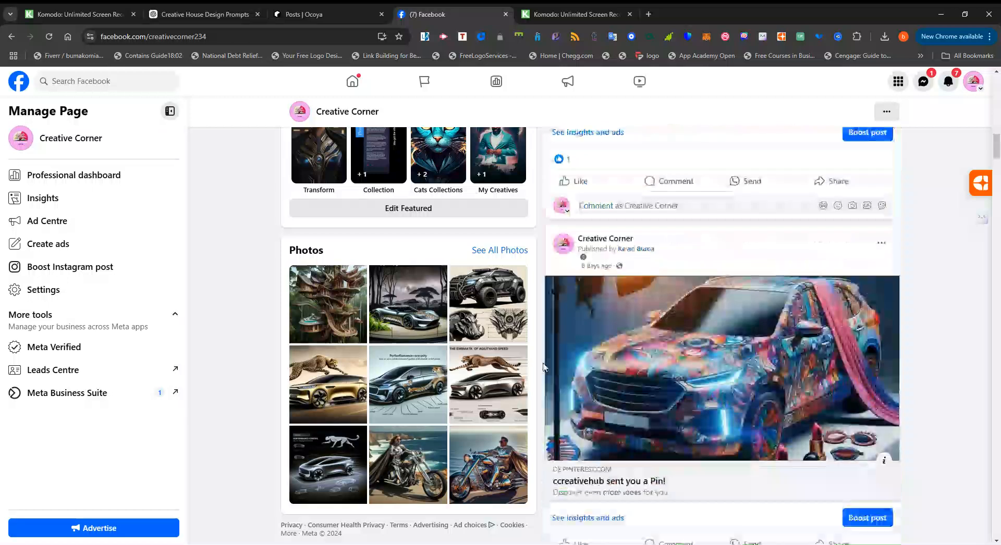
scroll(543, 367, down, 15)
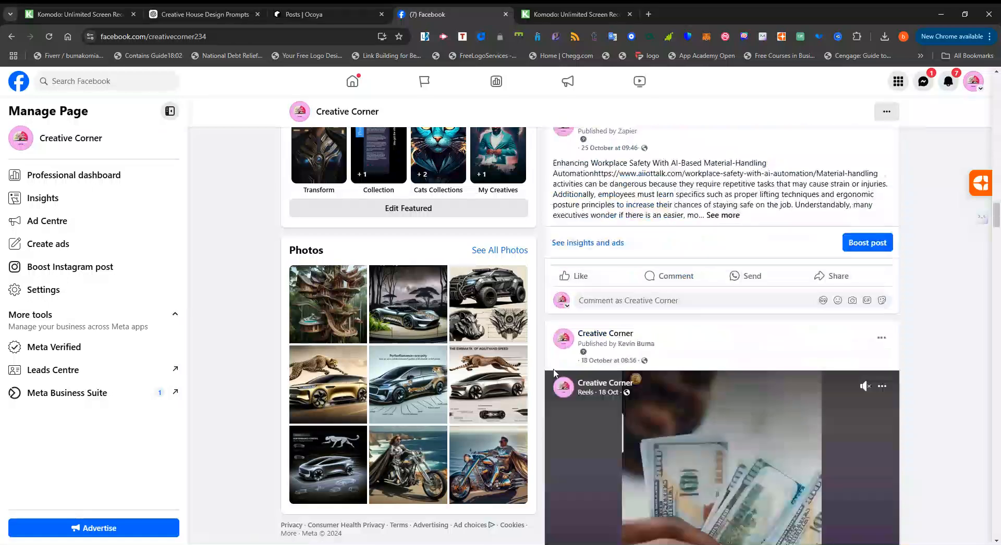
scroll(554, 374, down, 10)
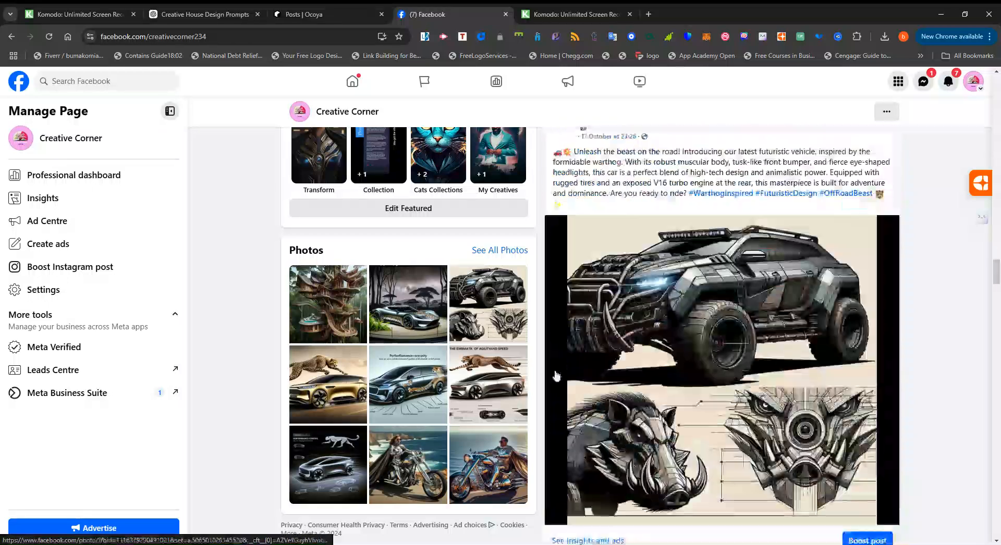
scroll(555, 375, down, 8)
Open the Creative Corner page's full photo collection and look through the published images.
click(499, 251)
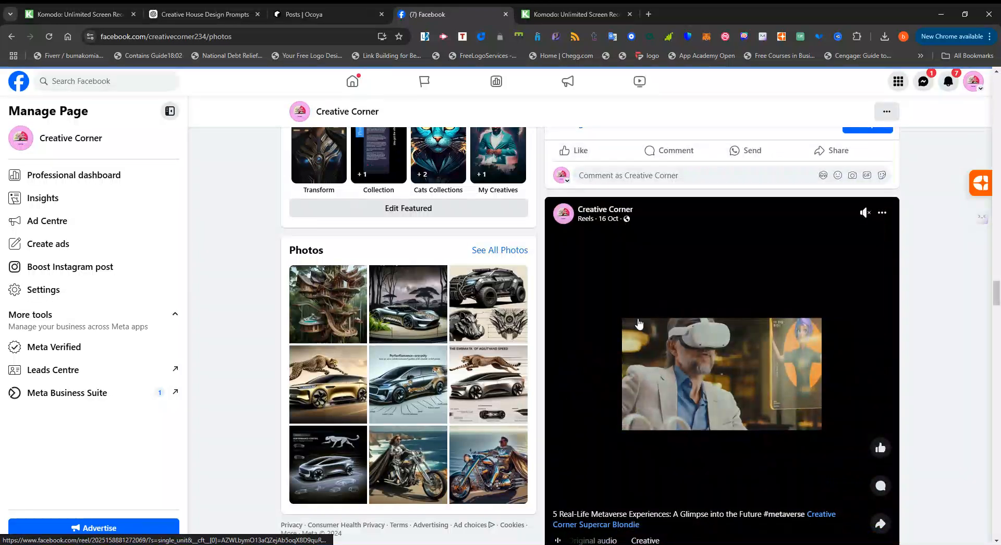
scroll(635, 351, down, 20)
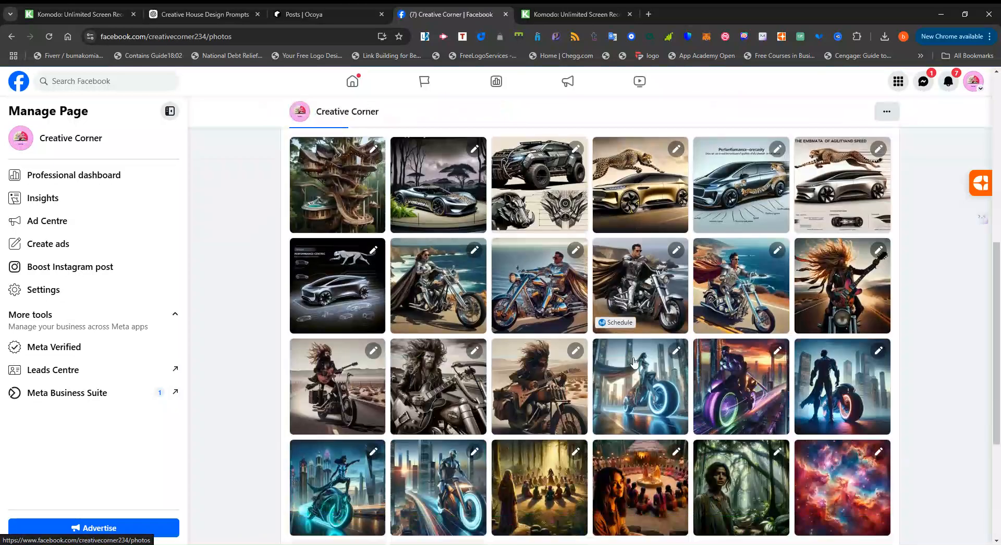
scroll(652, 353, down, 4)
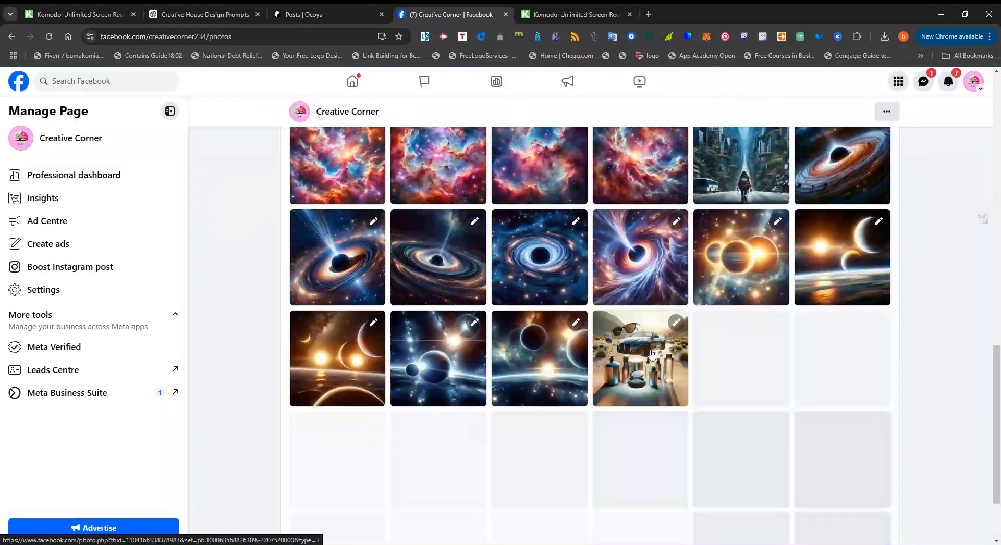
scroll(651, 354, down, 10)
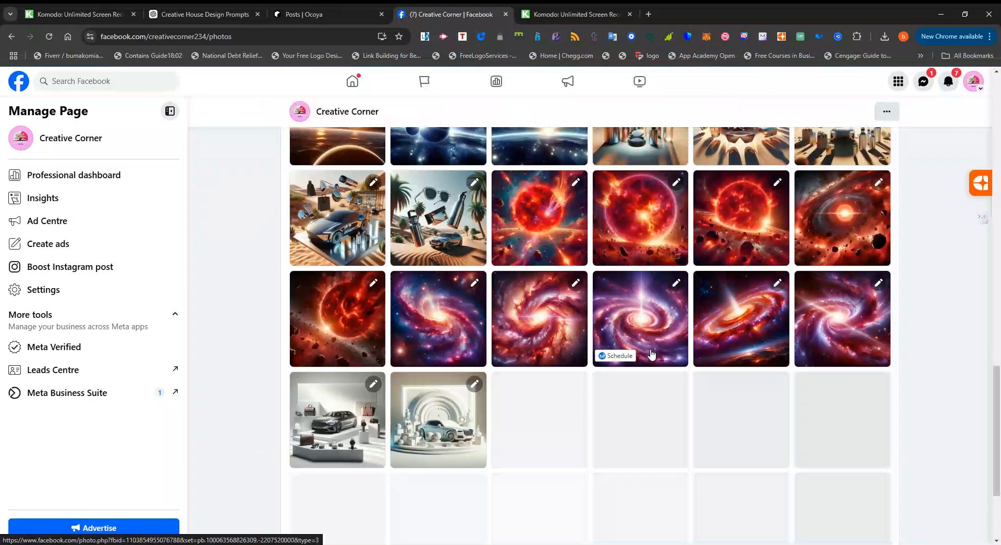
scroll(652, 355, down, 8)
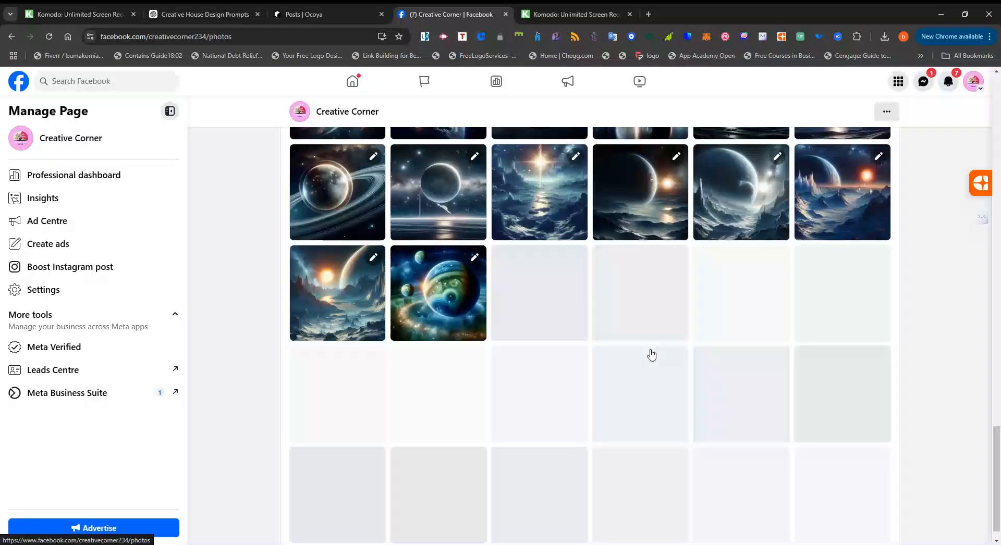
scroll(652, 355, down, 4)
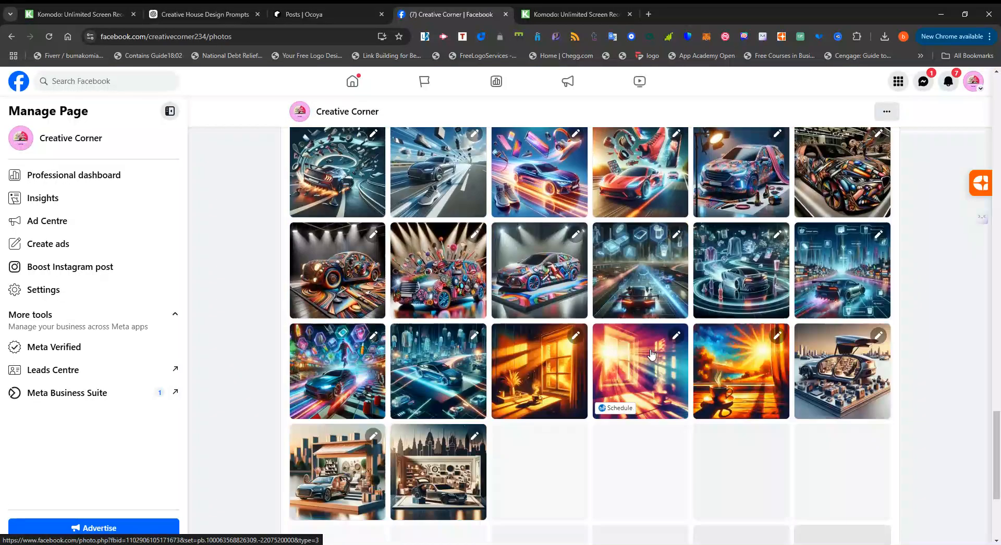
scroll(652, 355, down, 4)
scroll(652, 355, down, 7)
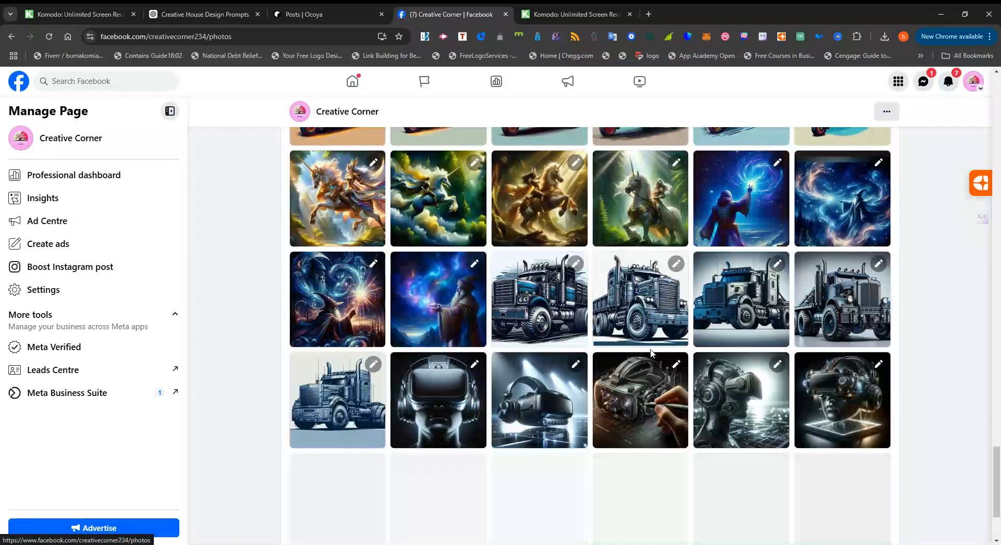
scroll(651, 353, down, 3)
scroll(649, 370, down, 4)
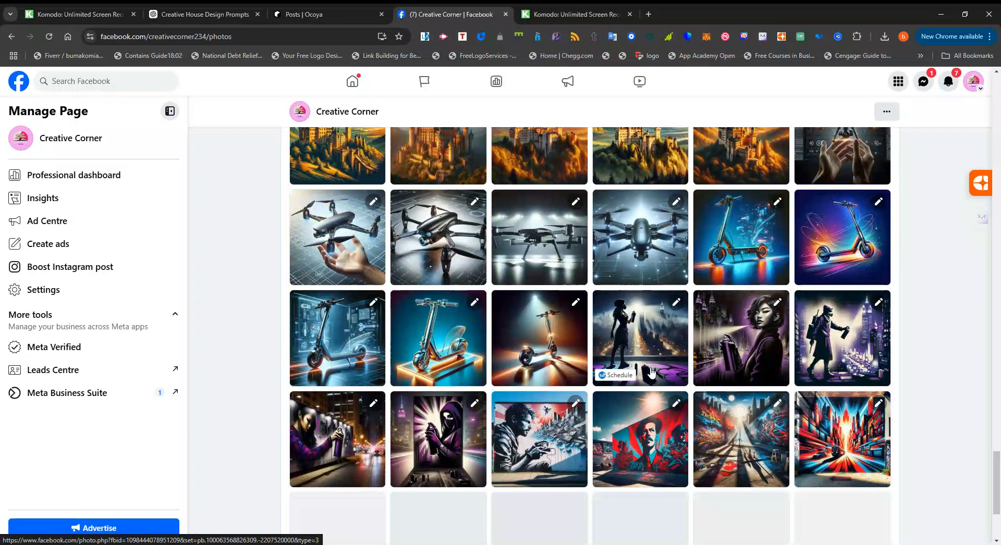
scroll(654, 371, down, 5)
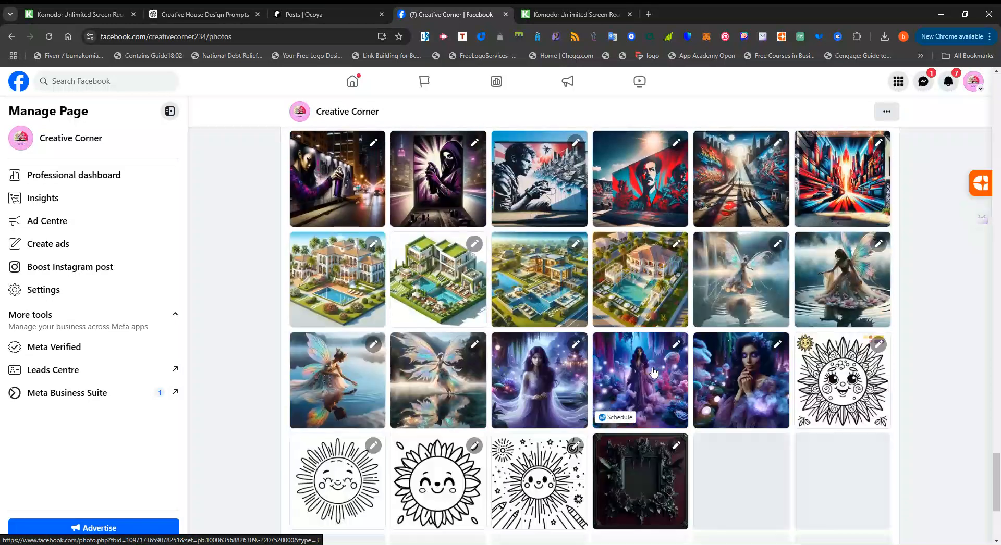
scroll(654, 372, down, 8)
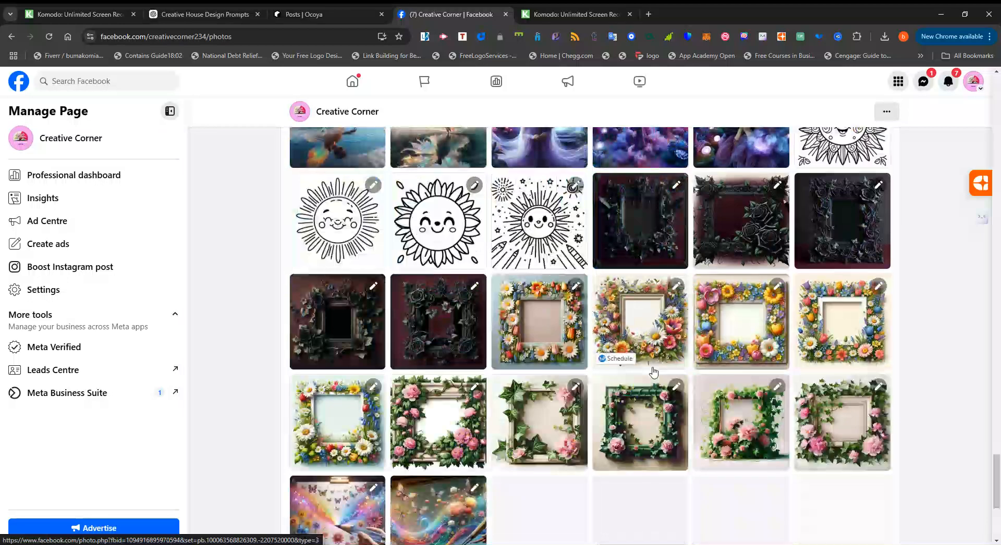
scroll(654, 371, down, 3)
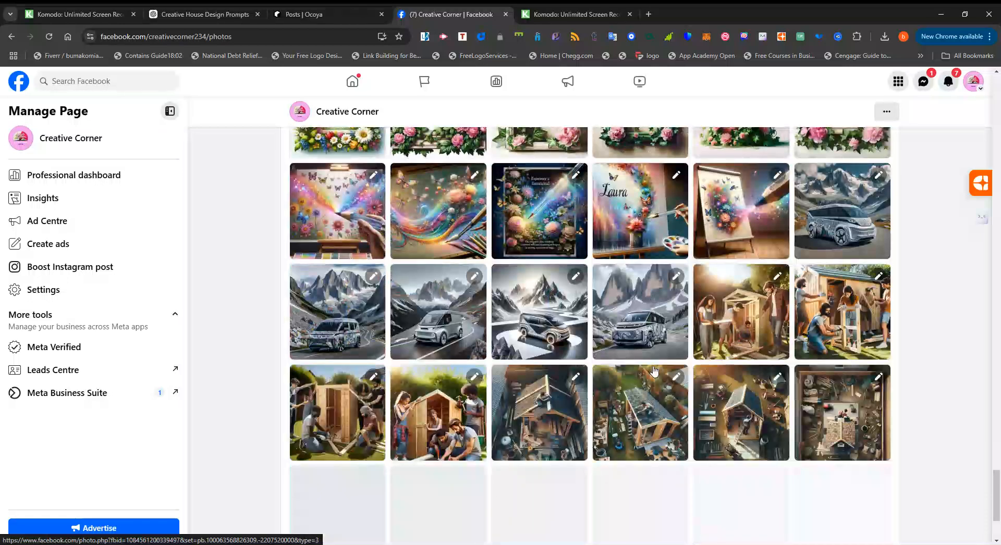
scroll(654, 371, down, 3)
scroll(655, 372, up, 8)
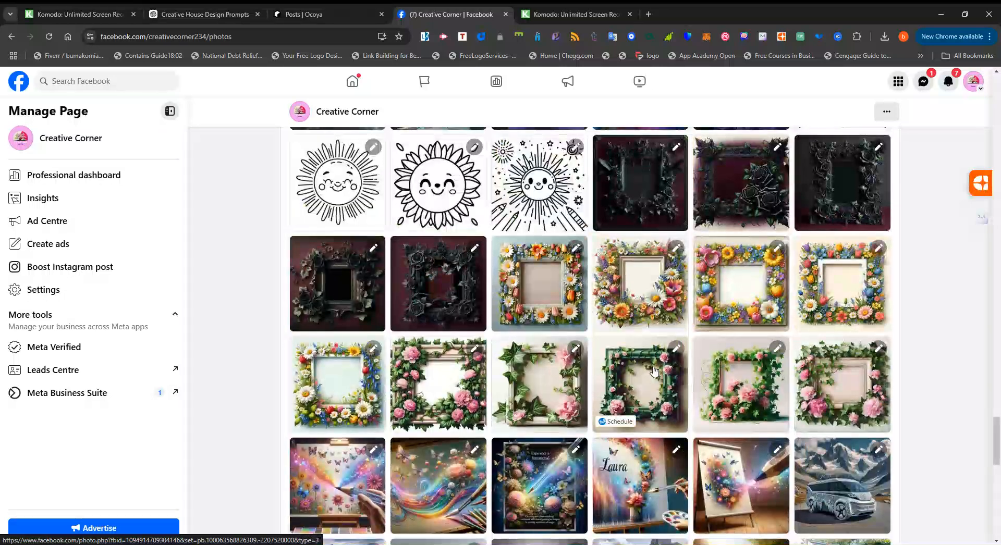
scroll(654, 371, down, 4)
scroll(654, 370, down, 12)
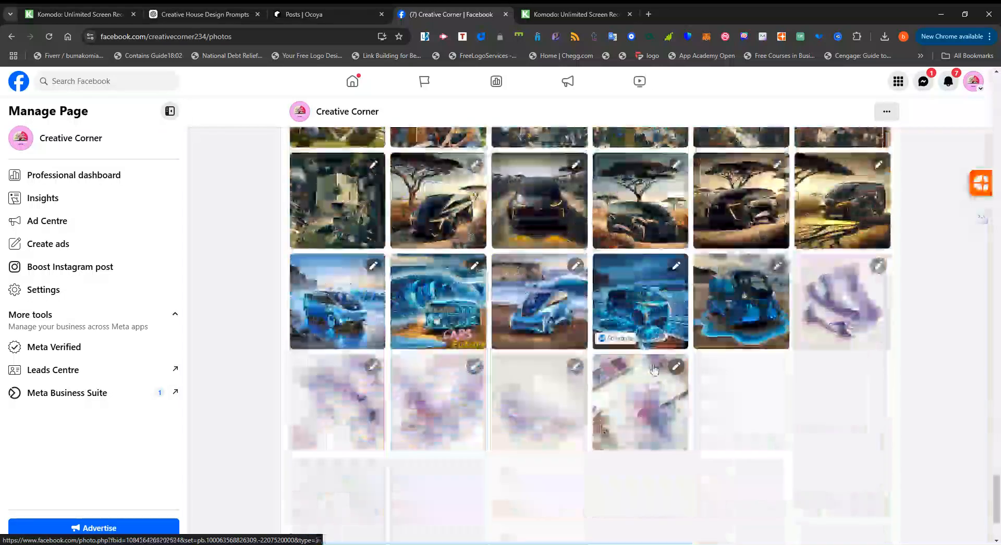
scroll(654, 370, down, 1)
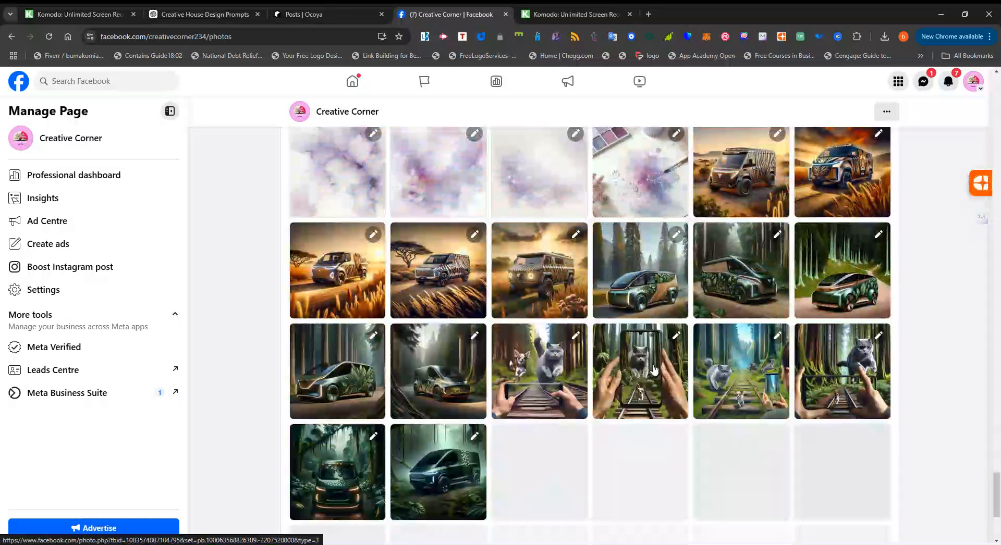
scroll(654, 370, up, 13)
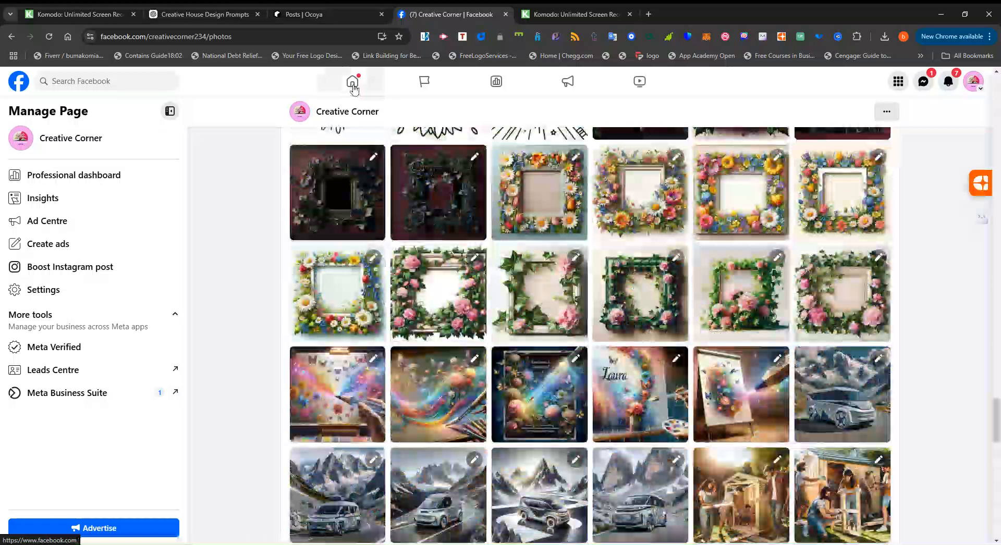
Go to the Facebook home feed and reopen the Creative Corner page's profile from there.
click(353, 86)
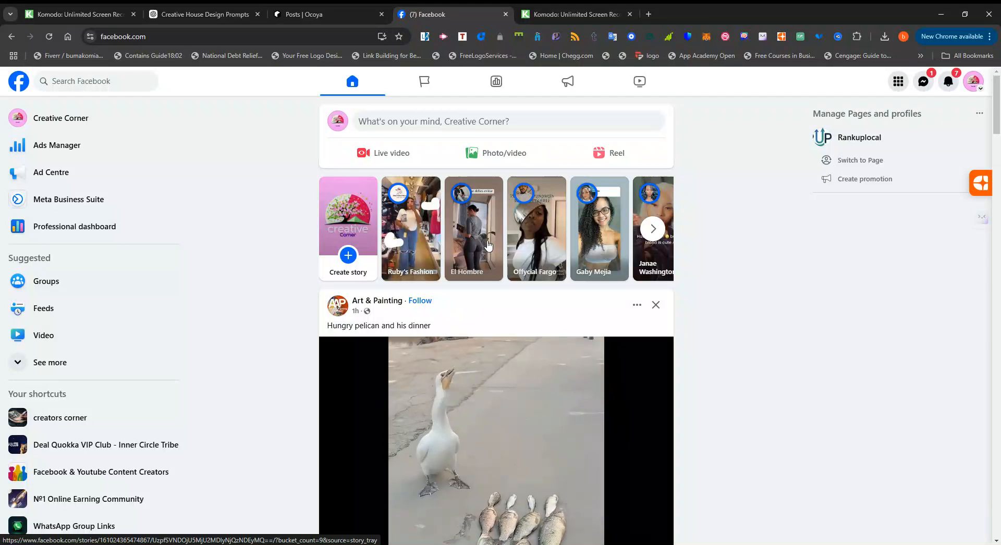
click(337, 123)
scroll(461, 214, down, 4)
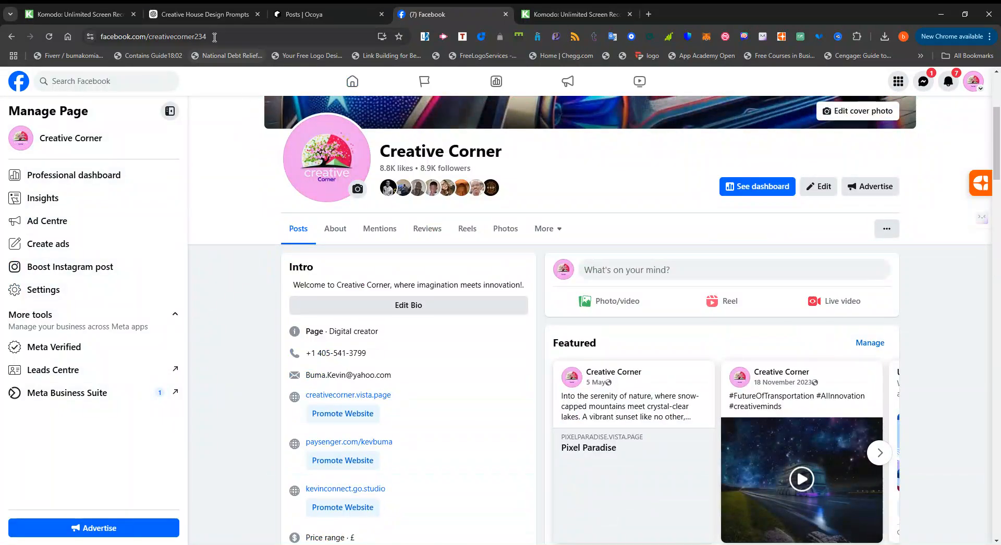
Switch to the Creative House Design Prompts chat in ChatGPT and review the original request and its list of house prompts.
mouse_move(211, 23)
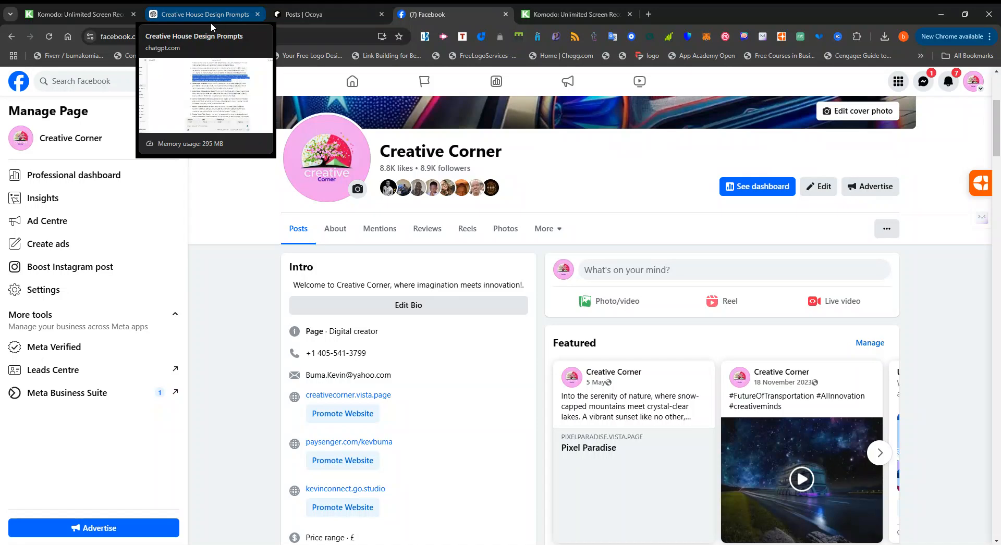
click(210, 23)
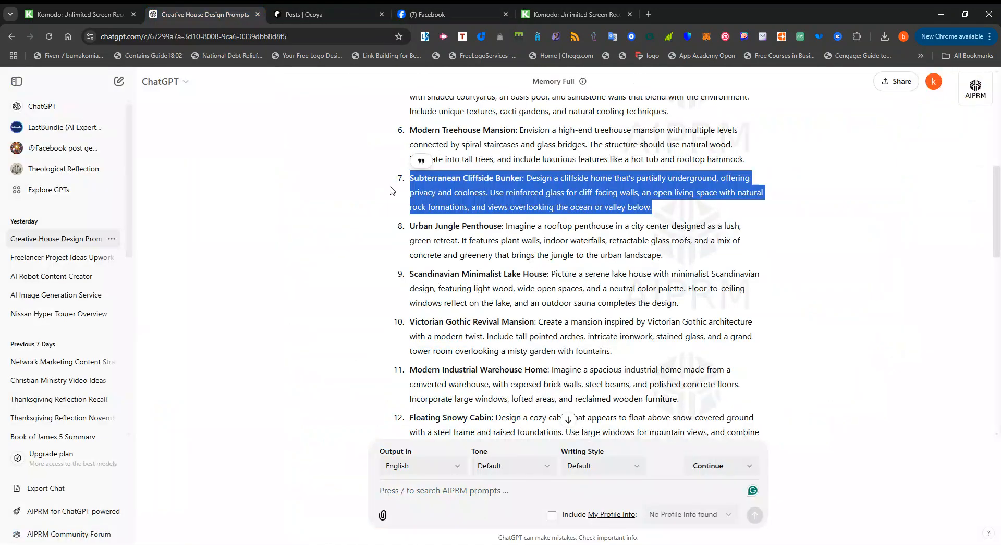
click(459, 216)
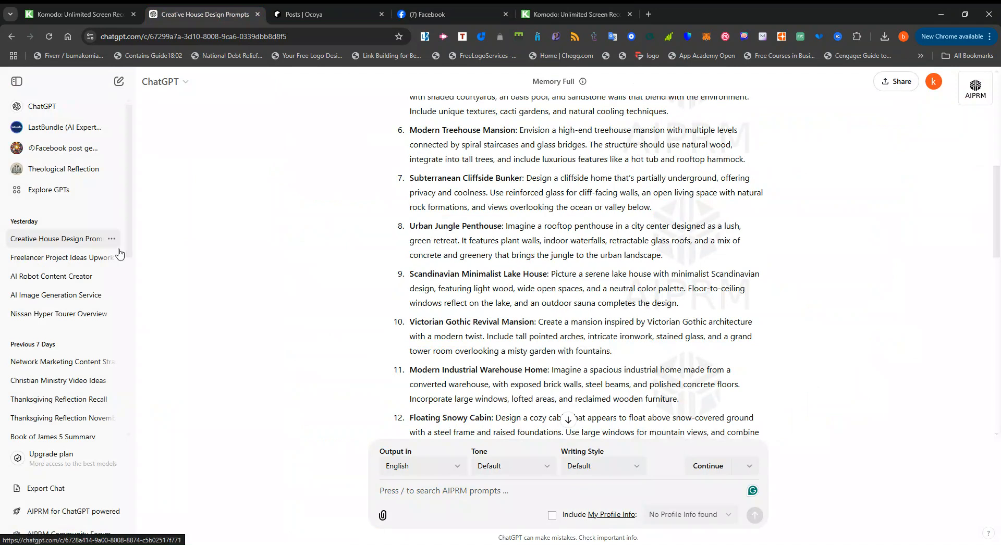
scroll(497, 193, up, 4)
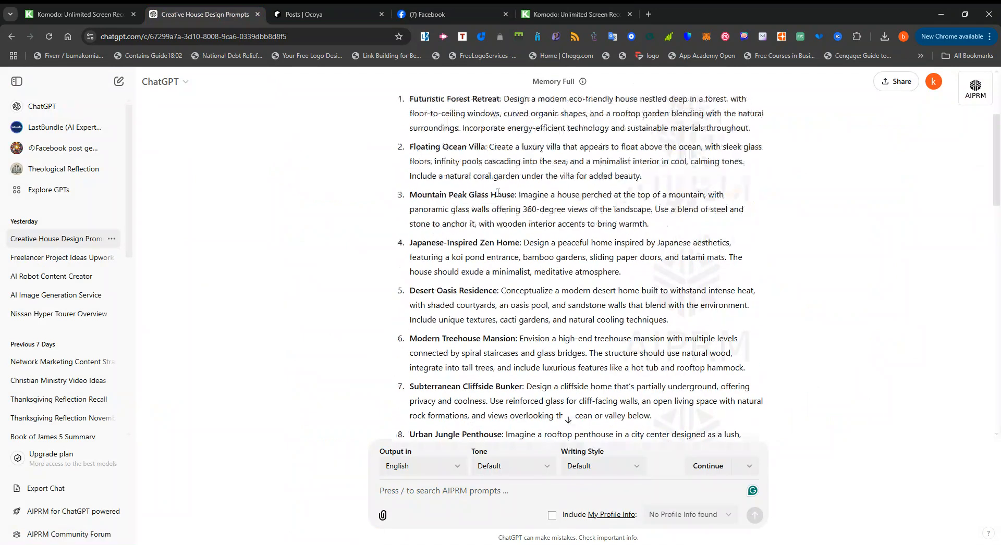
scroll(498, 193, up, 3)
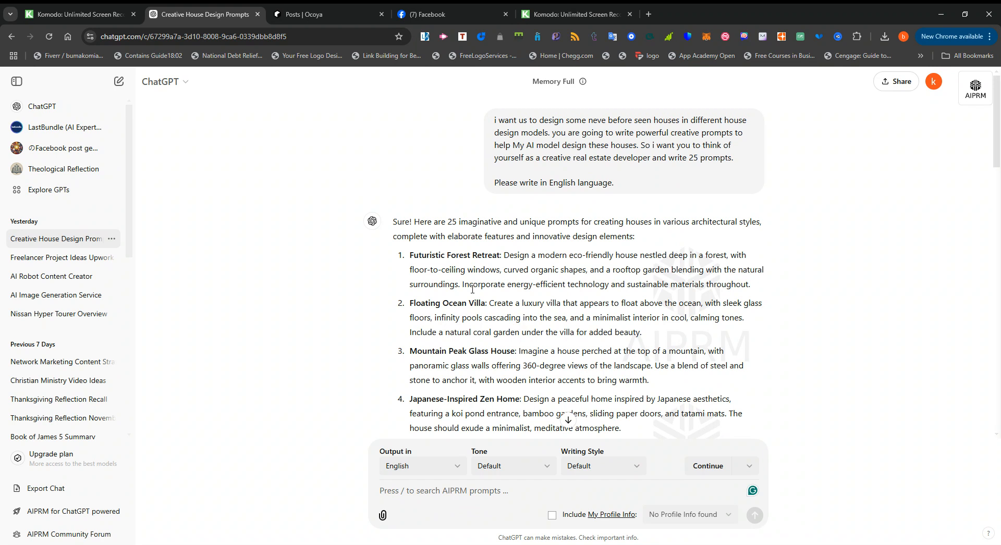
scroll(472, 290, down, 9)
scroll(472, 290, down, 9)
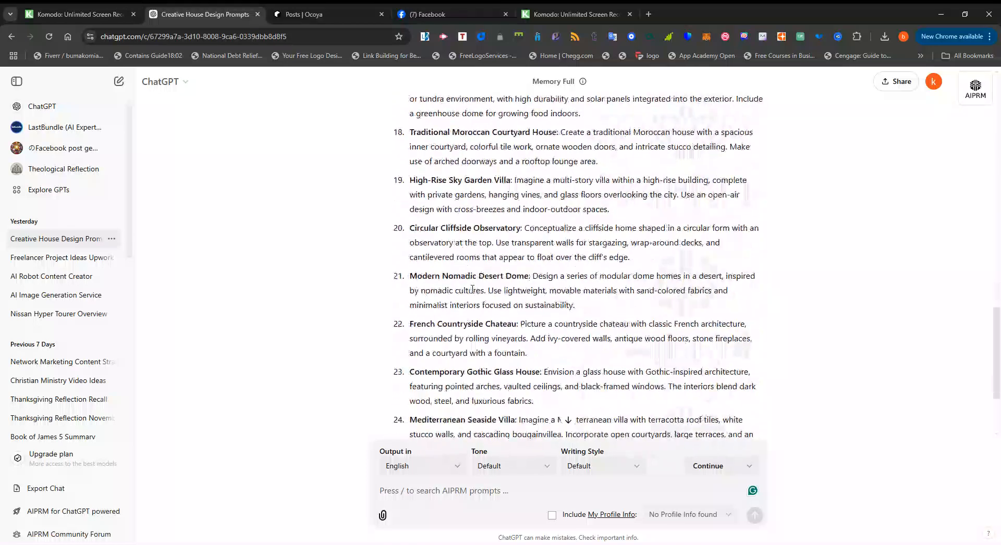
Find the Space-Ready Dome Home prompt (item 17) in the ChatGPT list and copy its full text.
scroll(472, 290, down, 3)
scroll(473, 290, up, 2)
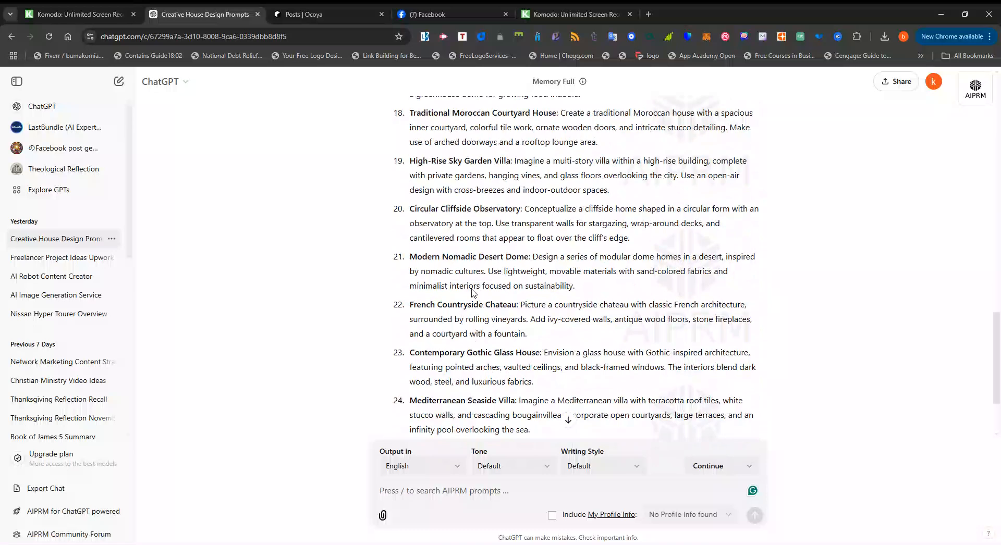
scroll(472, 289, up, 1)
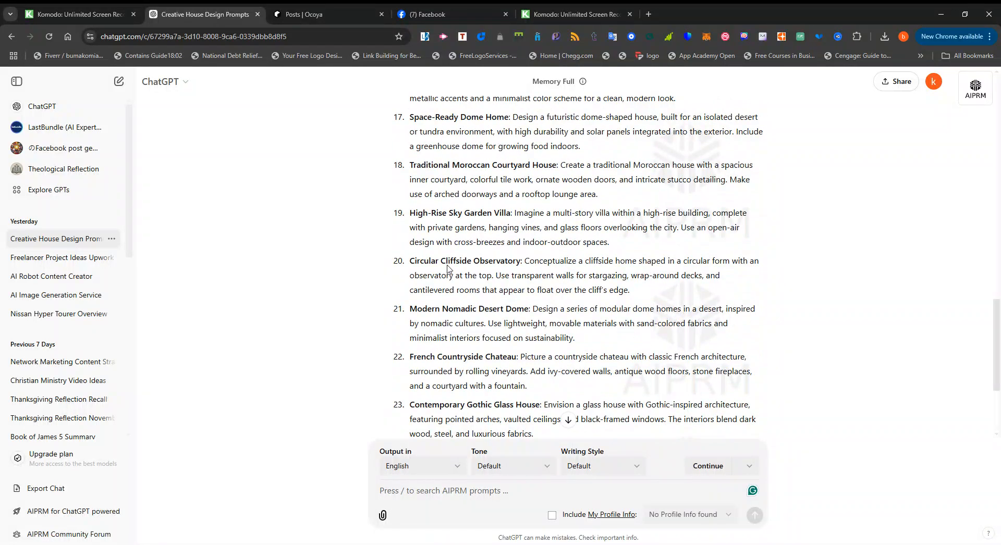
scroll(458, 258, up, 2)
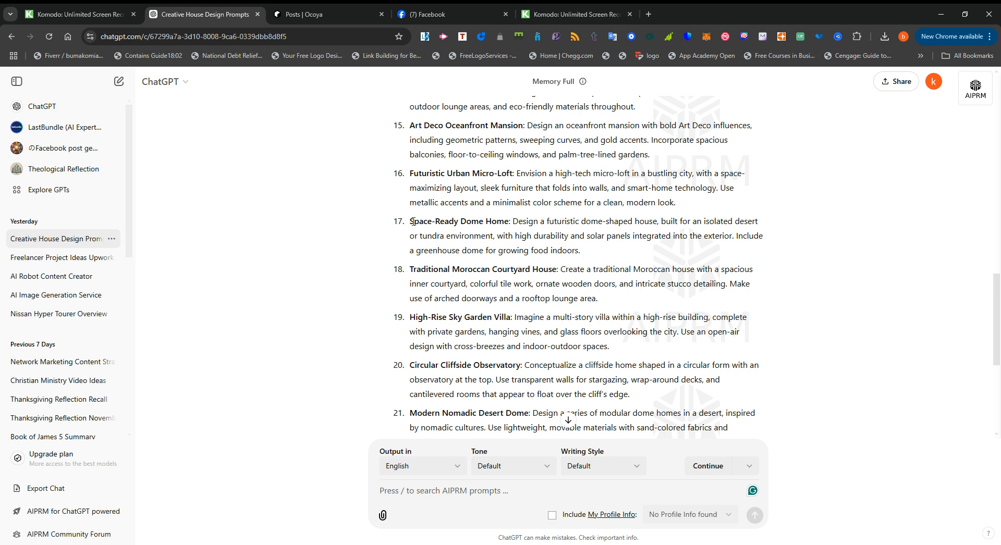
drag(410, 223, 595, 249)
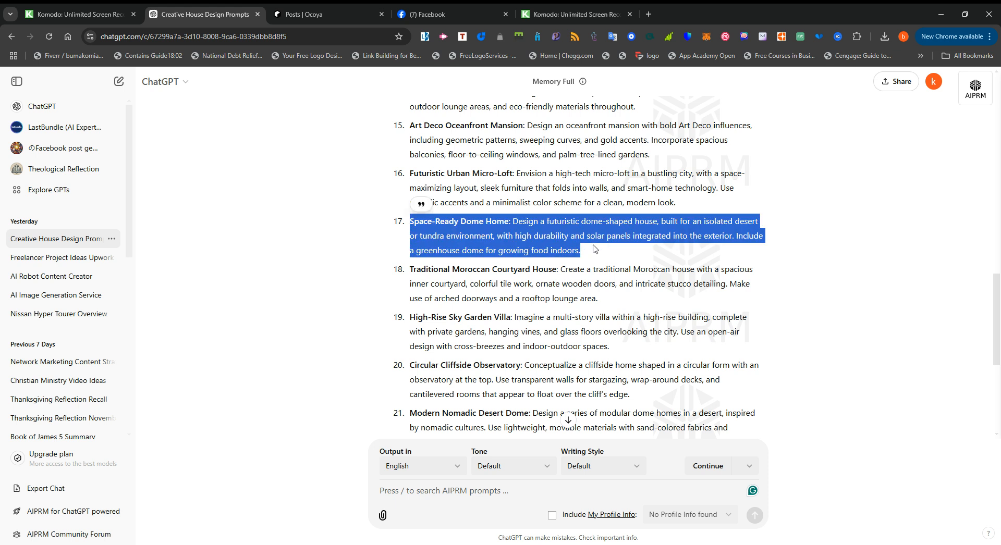
right_click(574, 237)
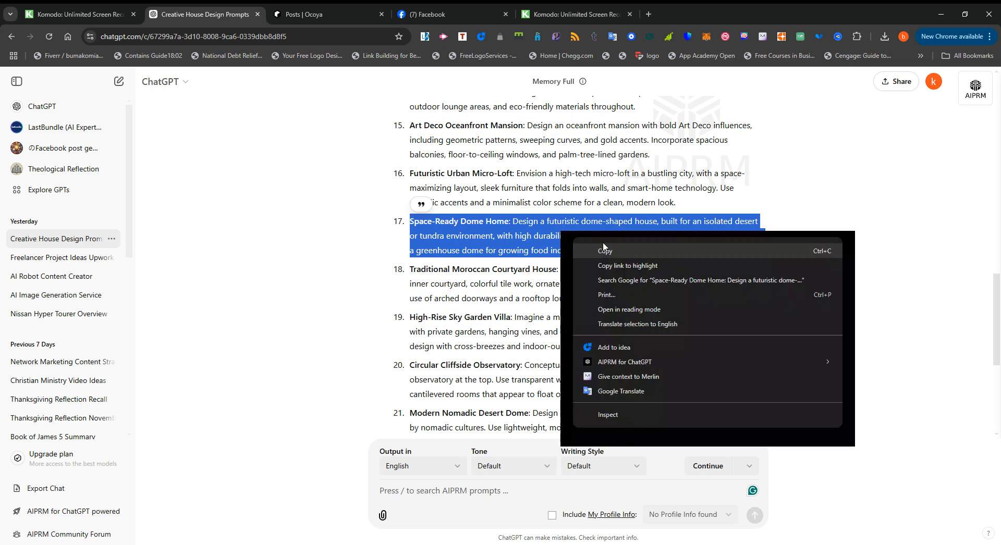
click(606, 252)
Switch to Ocoya, discard the open cliffside home draft without saving, and start a new post.
click(311, 14)
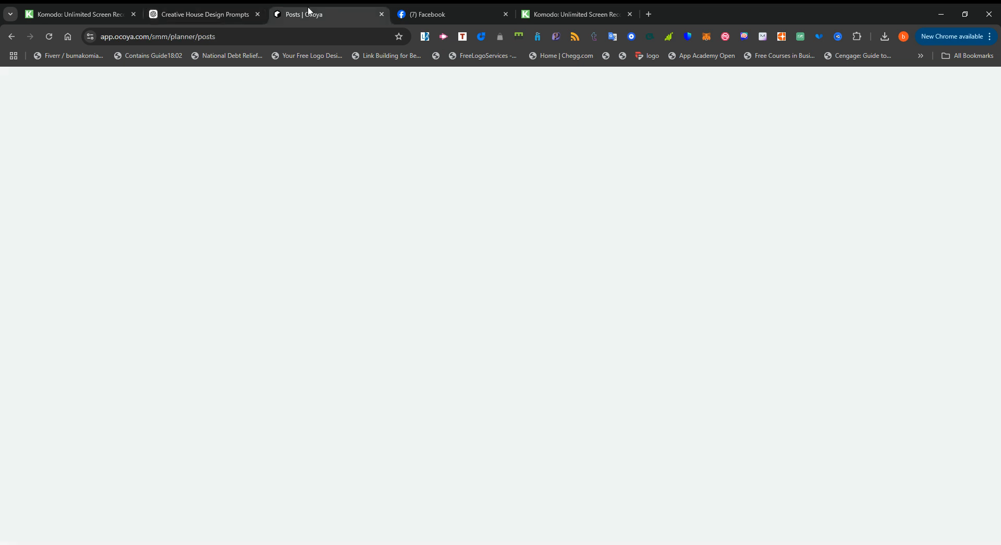
scroll(451, 211, up, 2)
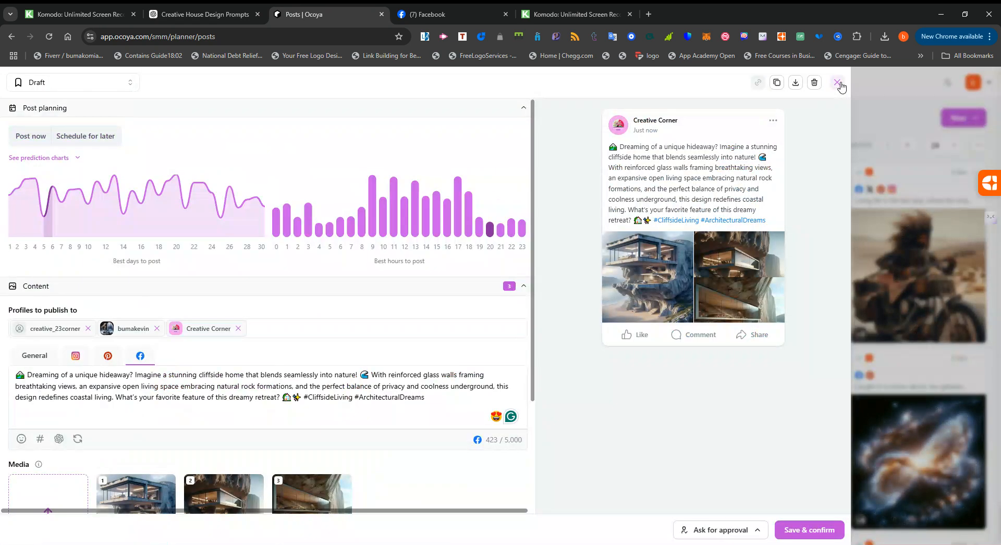
click(838, 84)
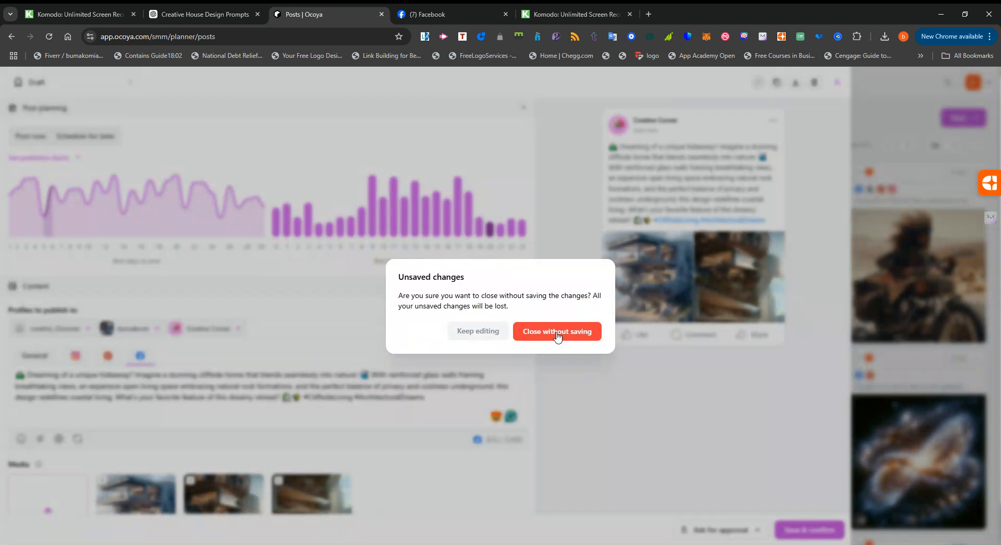
click(557, 334)
click(976, 121)
click(919, 144)
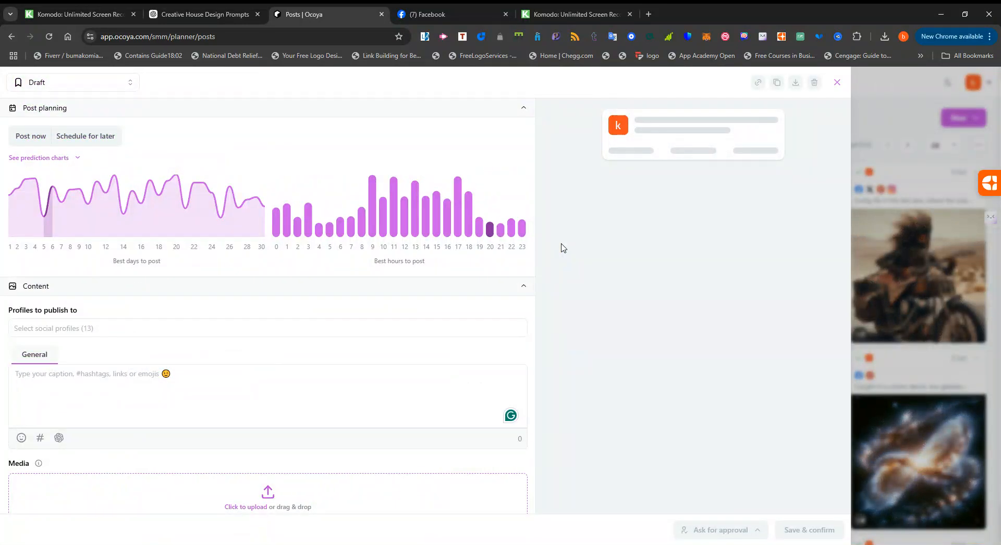
Generate images for the new post with the AI Art plugin from the copied Space-Ready Dome Home prompt, running it more than once.
scroll(380, 315, down, 2)
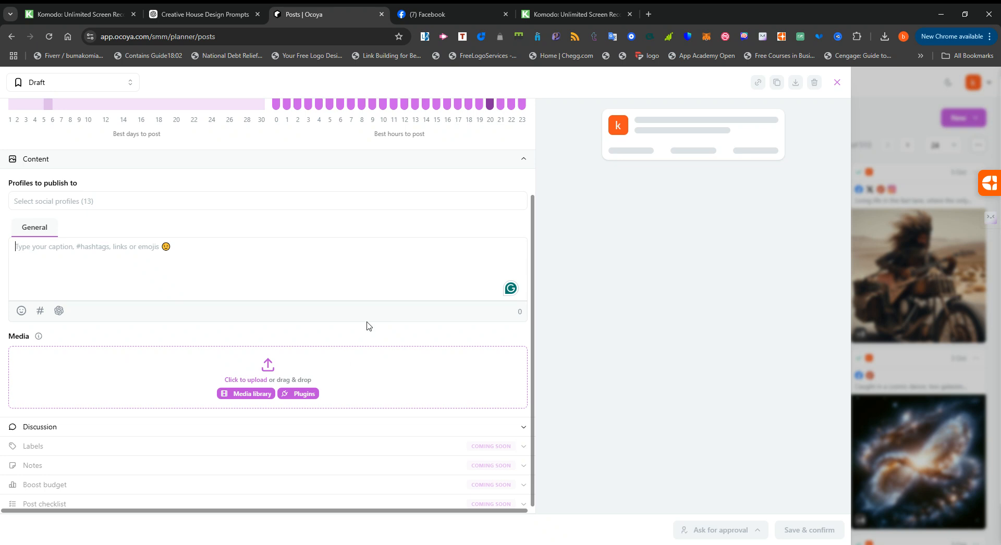
click(307, 399)
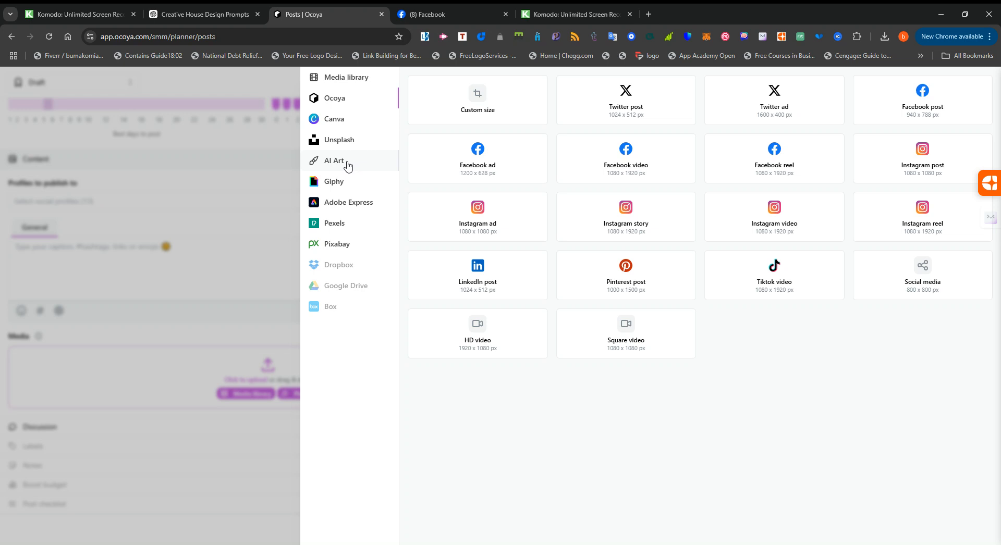
click(348, 164)
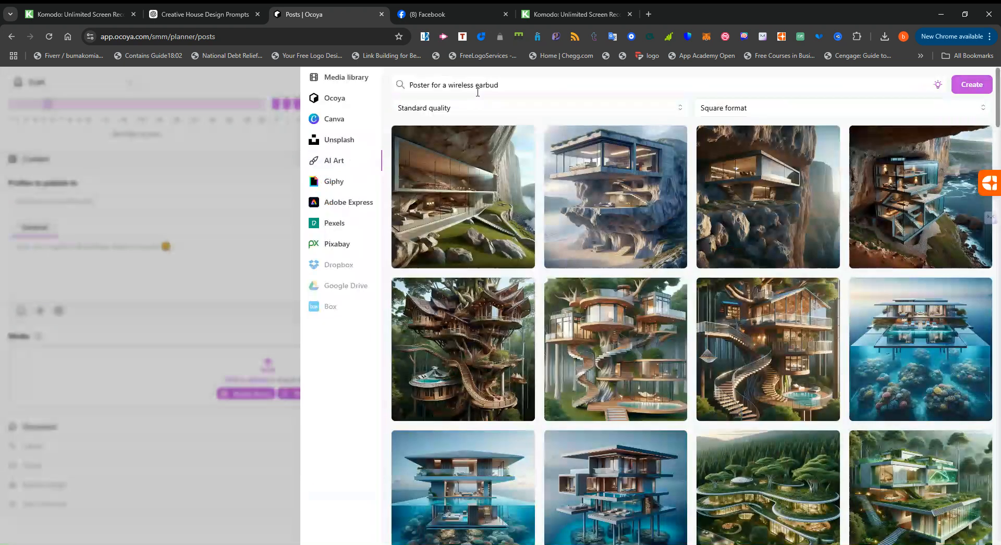
triple_click(479, 85)
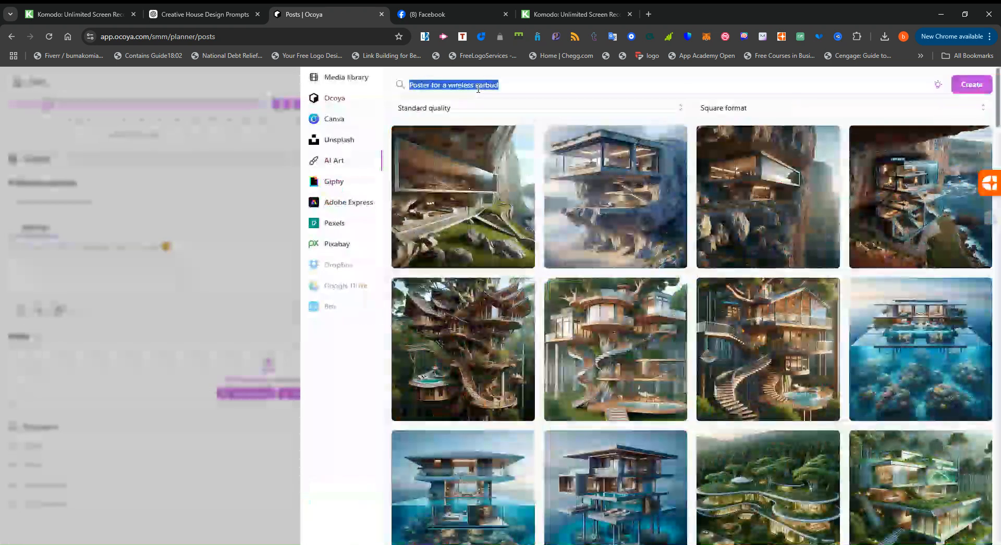
key(ctrl+v)
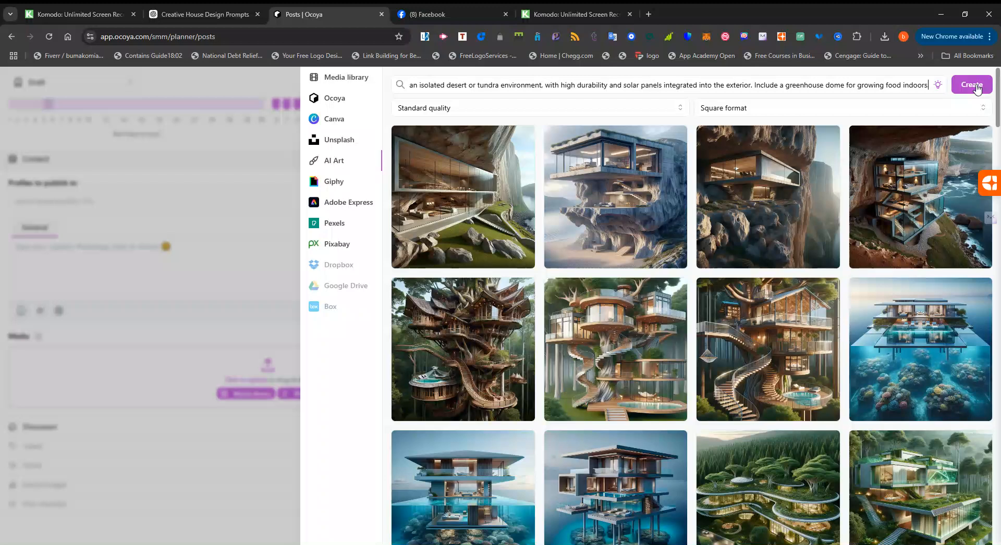
click(979, 90)
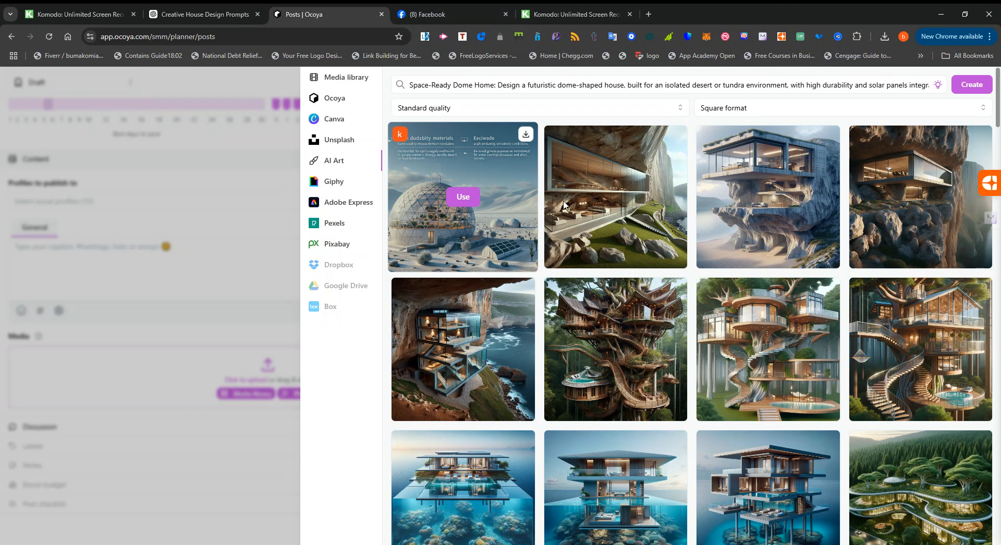
click(968, 84)
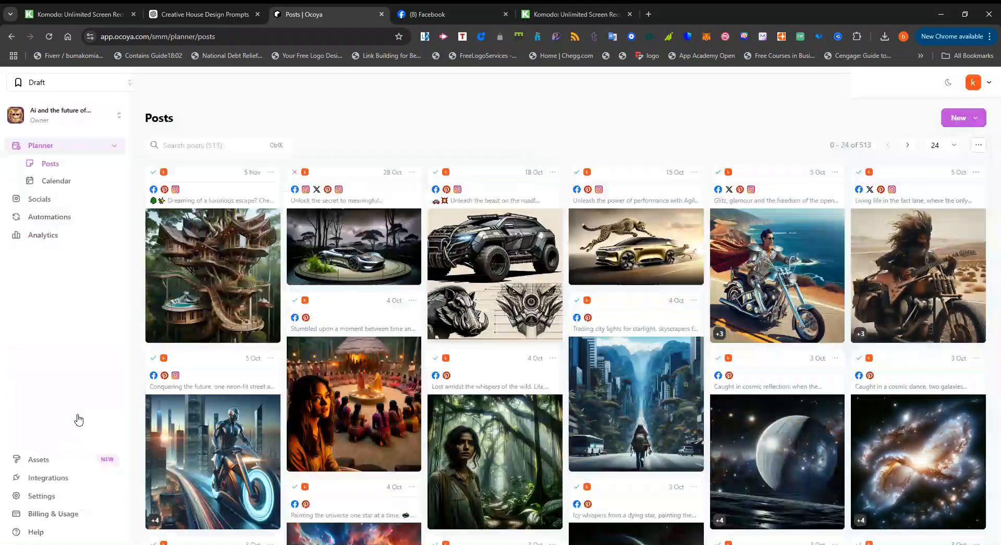
Add the AI Art image of the glass dome on desert sand as the post's second media item.
click(78, 418)
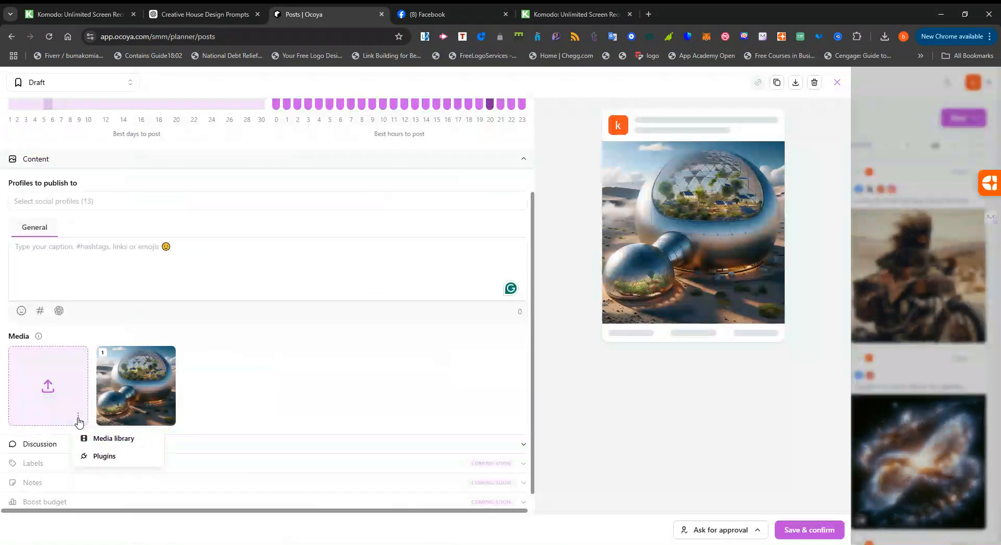
click(106, 457)
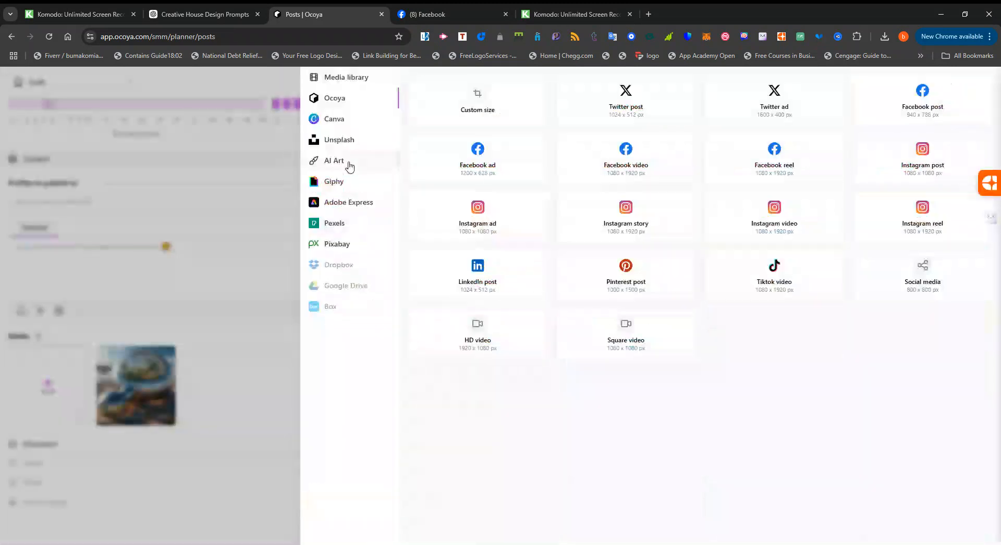
click(348, 166)
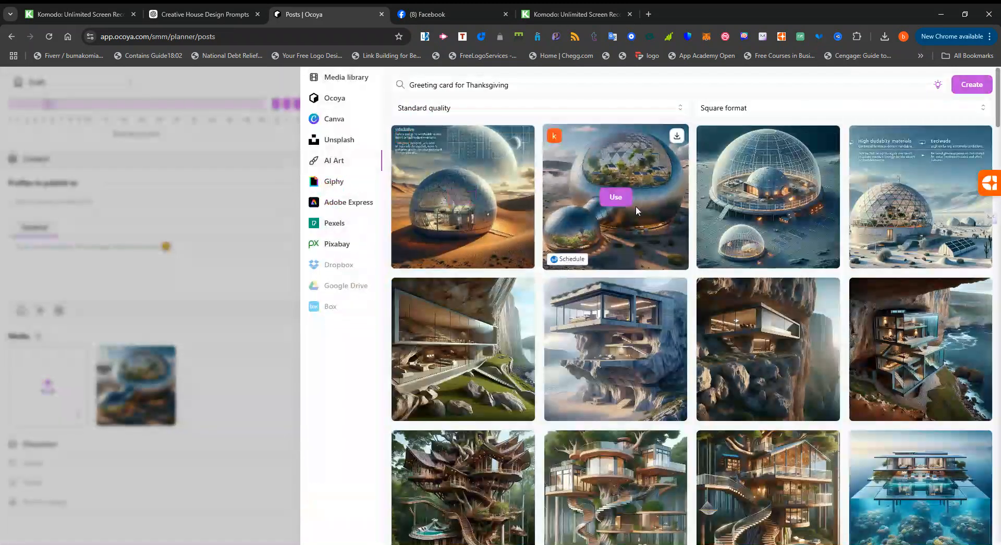
mouse_move(467, 196)
click(462, 197)
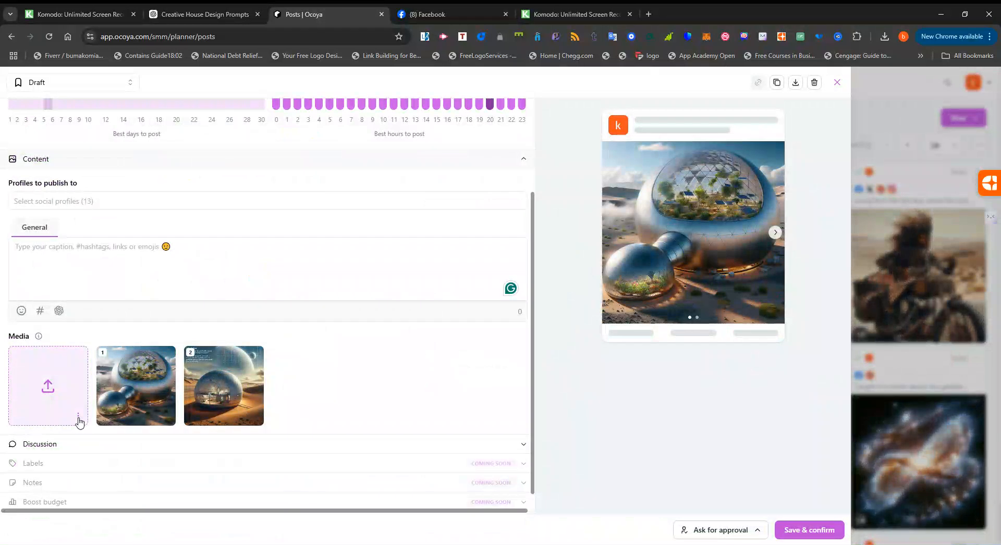
Add the AI Art image of the large transparent dome with a small dome in front as the third media item.
click(78, 417)
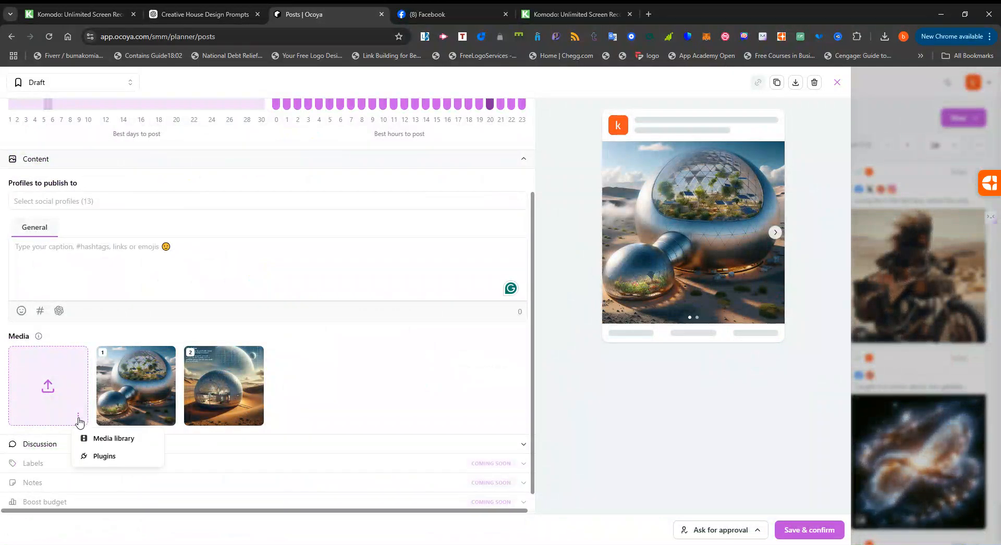
click(104, 457)
click(361, 163)
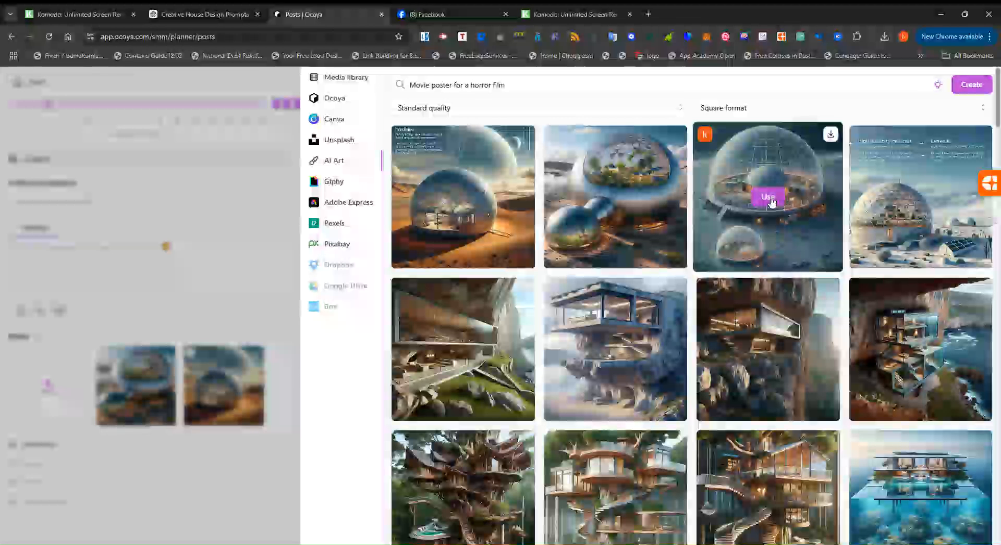
click(770, 198)
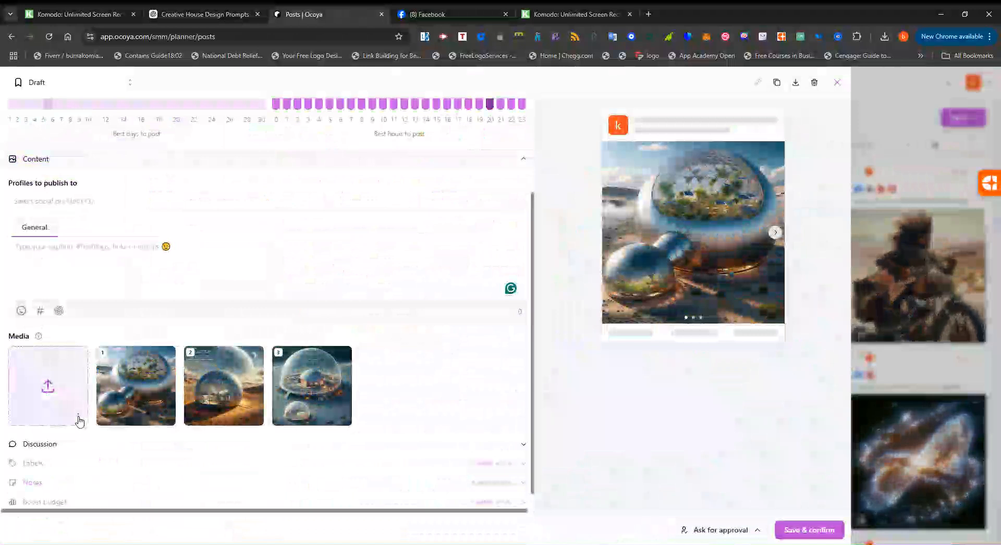
Add the AI Art image of the tundra dome with solar panels as the post's fourth media item.
click(78, 416)
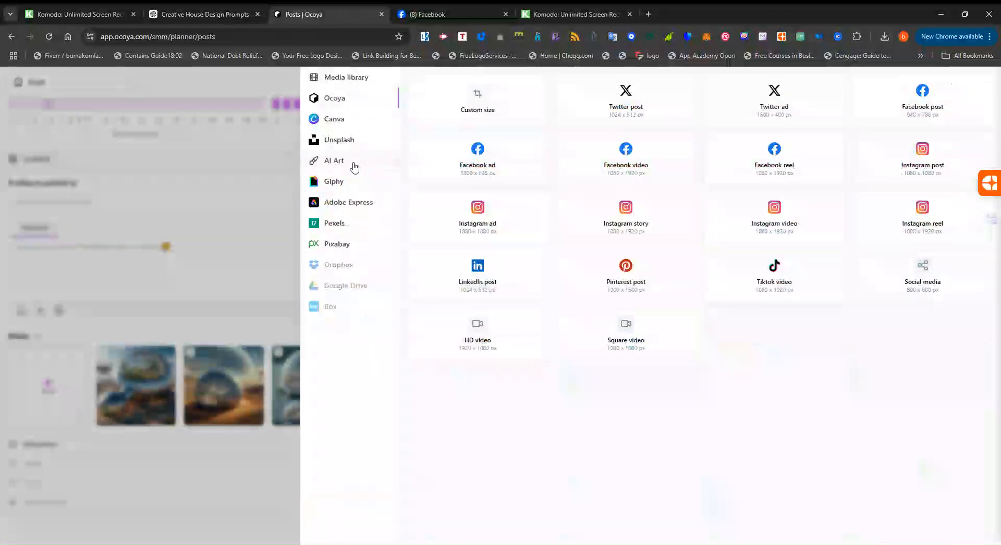
click(355, 166)
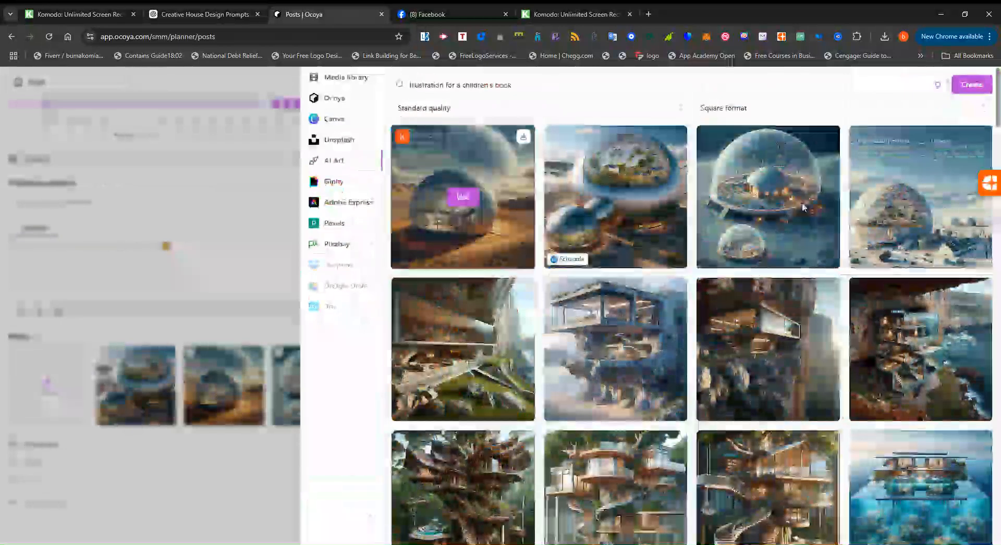
mouse_move(918, 204)
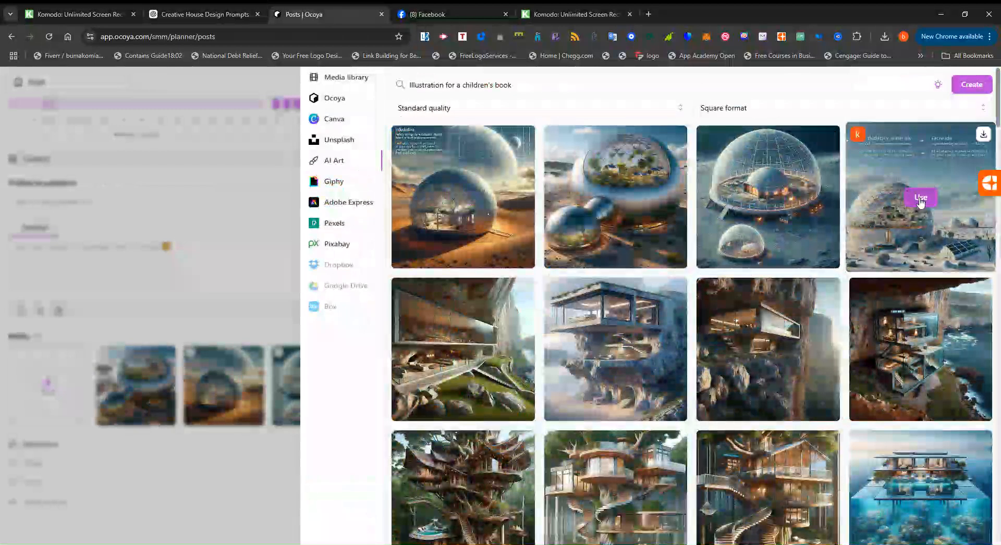
click(918, 200)
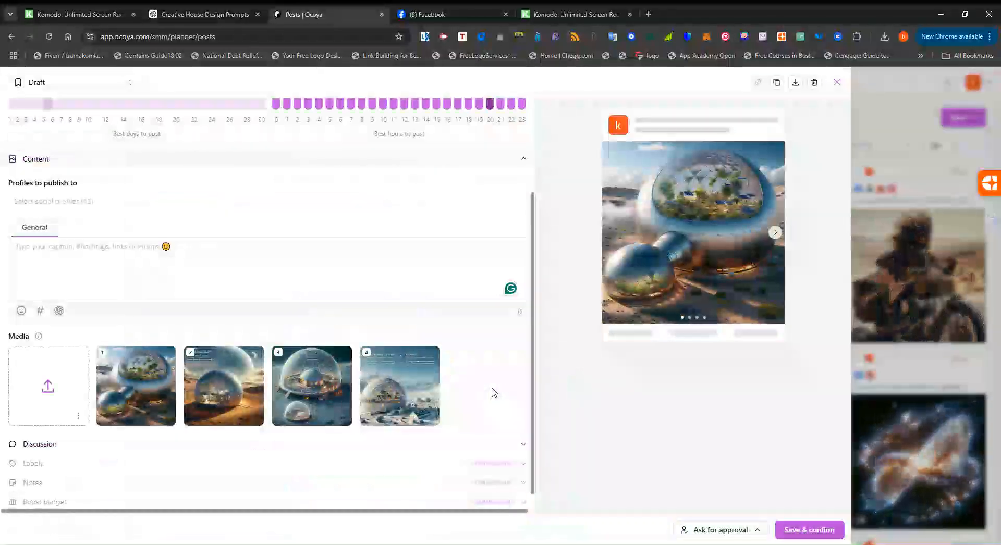
Paste the Space-Ready Dome Home prompt as the post caption and have Remix with AI rewrite it.
click(114, 245)
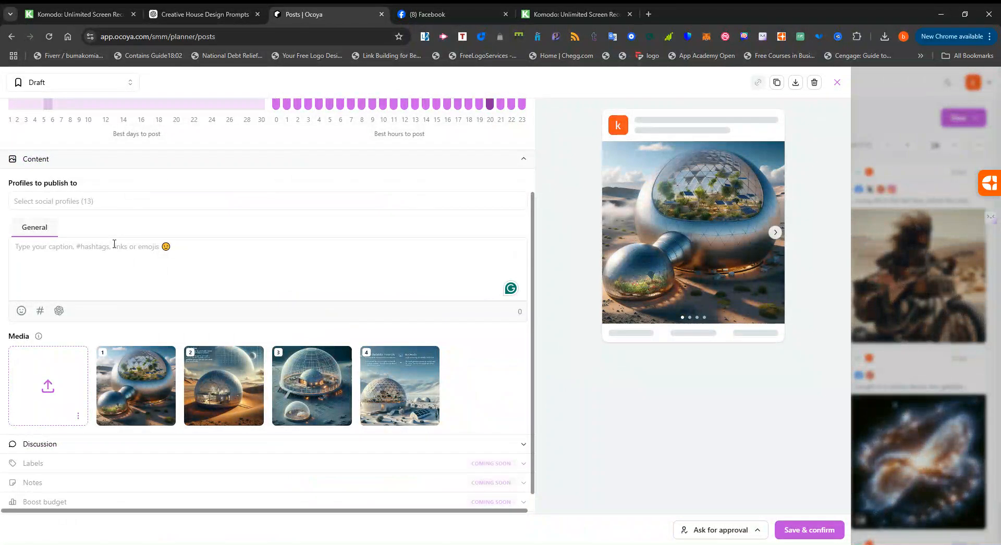
text(Space-Ready Dome Home: Design a futuristic dome-shaped house, built for an isolated desert or tundra environment, with high durability and solar panels integrated into the exterior. Include a greenhouse dome for growing food indoors.)
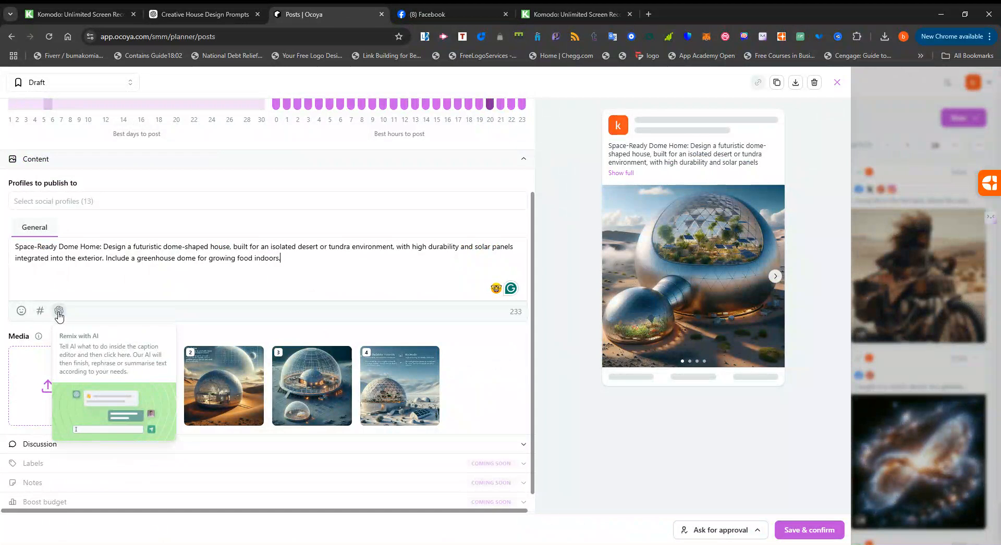
click(58, 312)
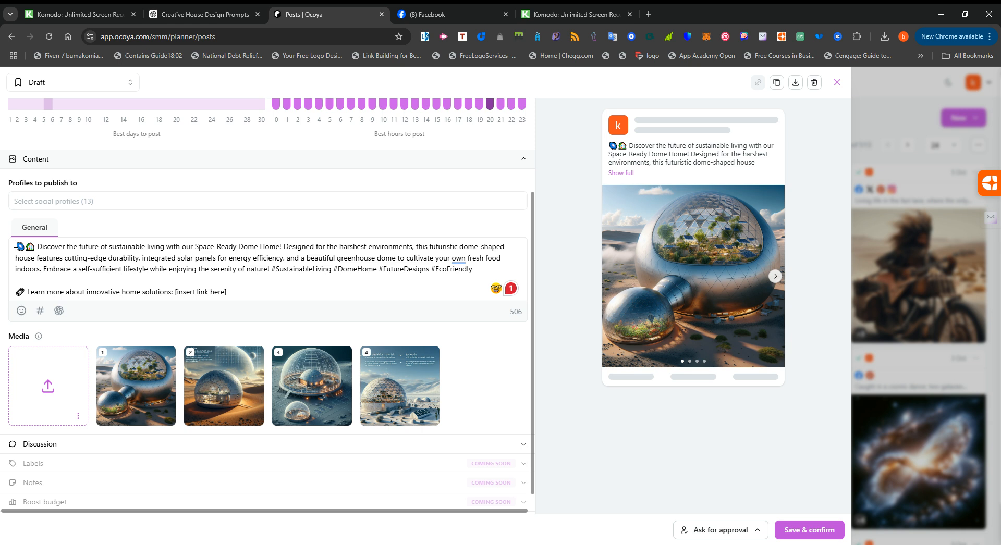
Try prefixing the caption with the instruction "write a post describing the prompt provided." and having the AI remix it.
text(wrute=)
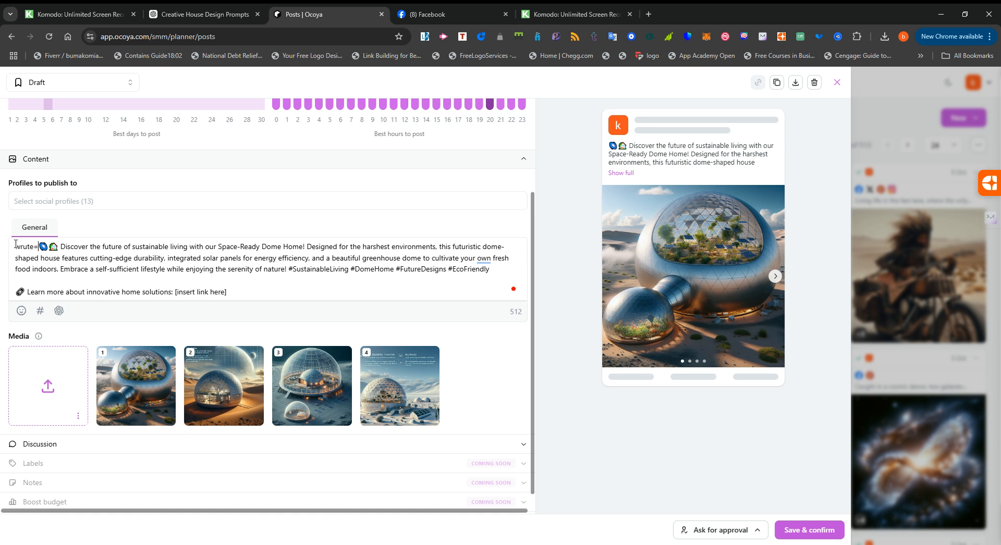
key(ctrl+z)
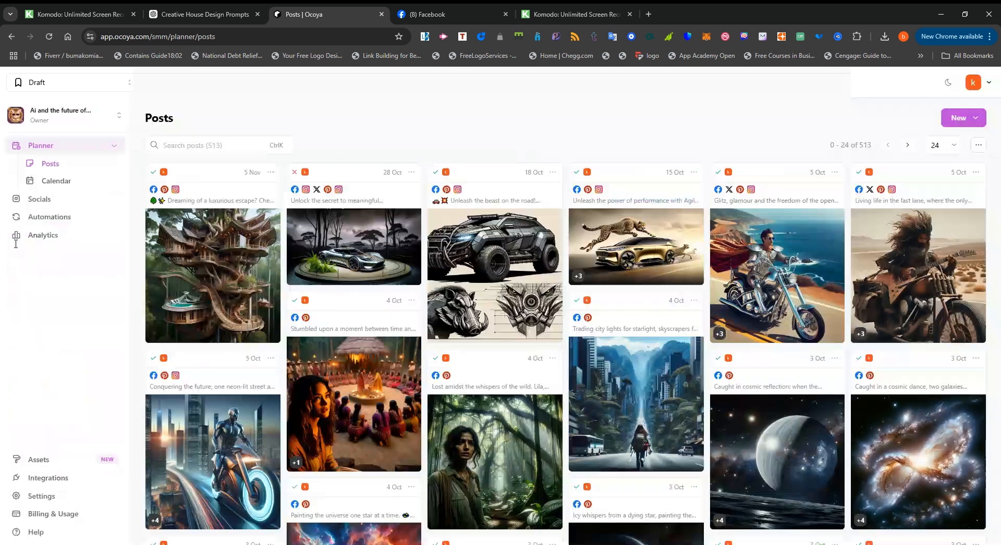
text(wri)
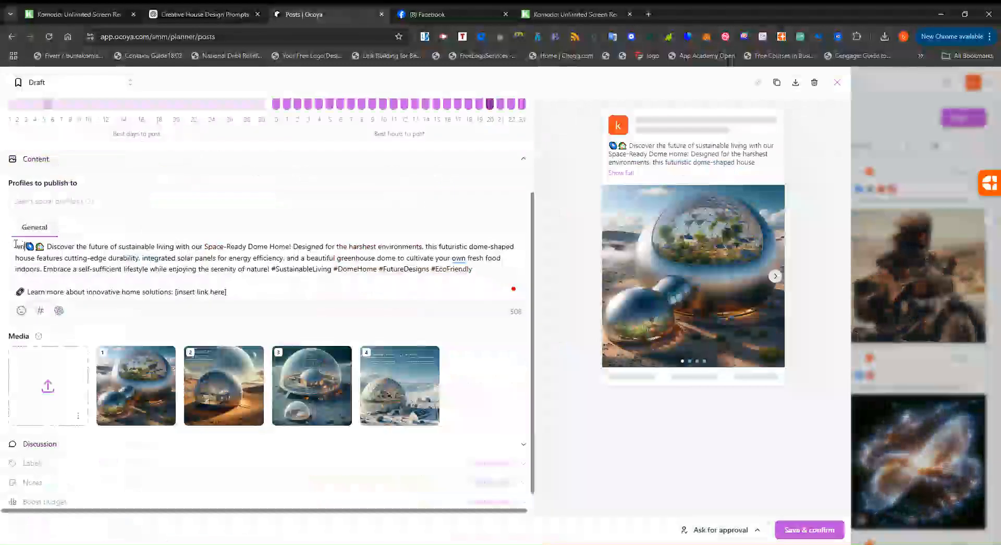
text(te a pos)
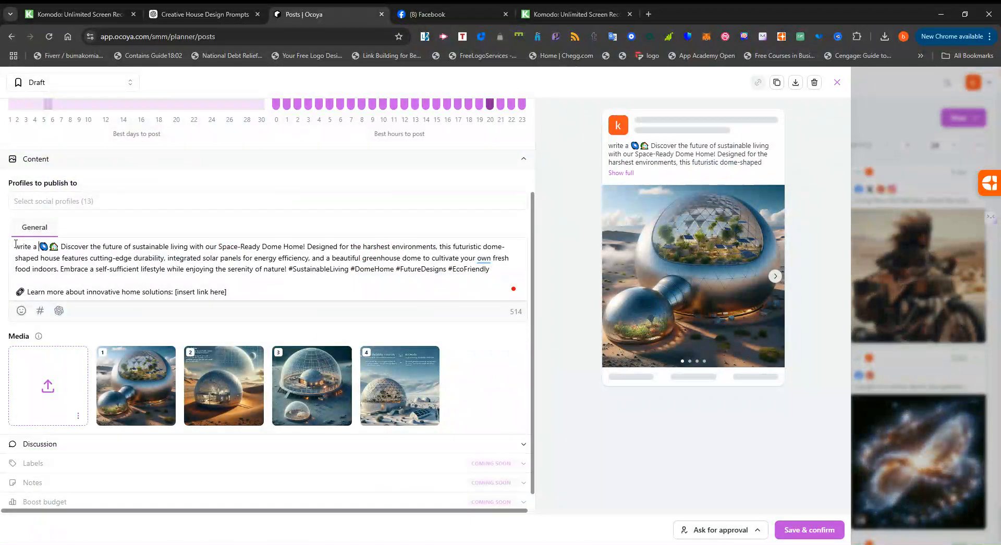
text(t w)
key(BackSpace)
text(descri)
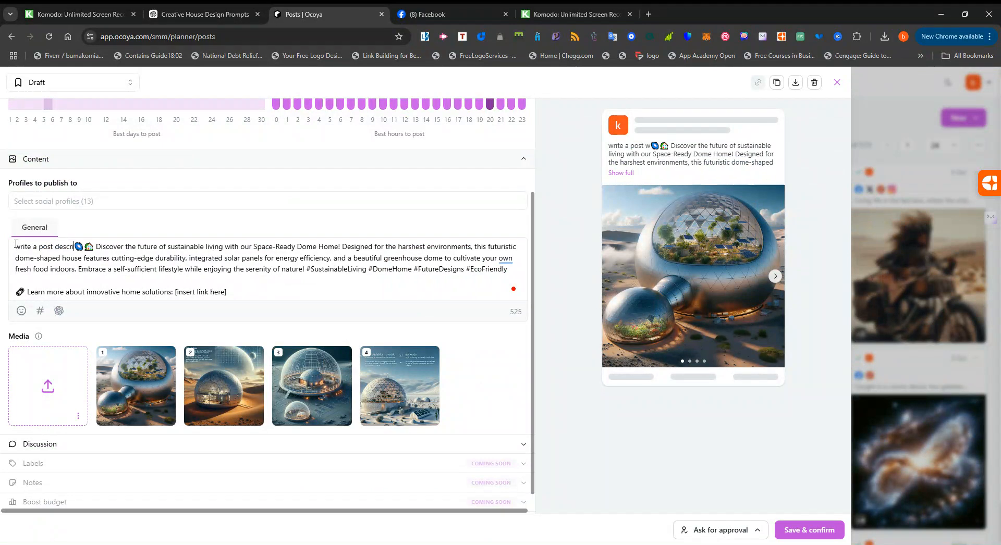
text(bing the)
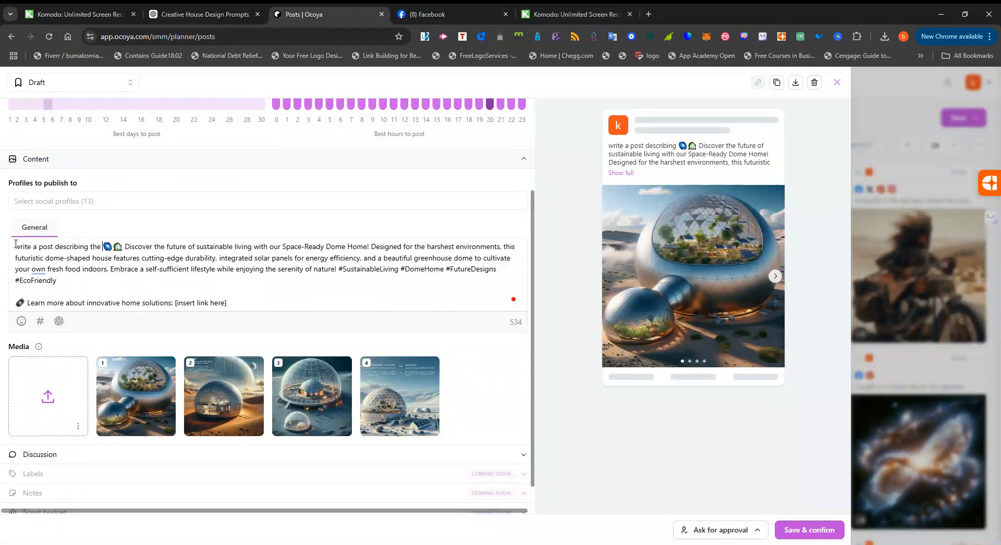
key(Escape)
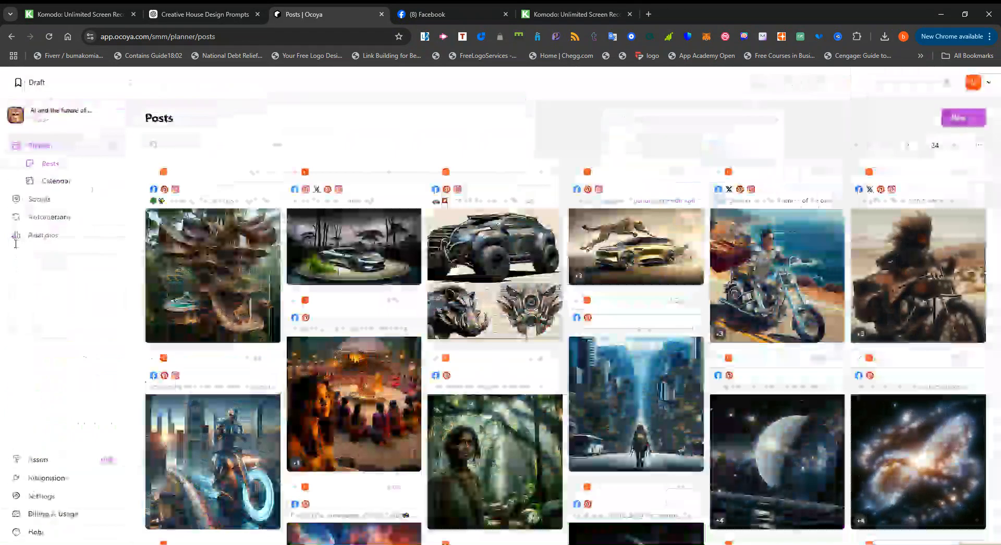
text(he prompt )
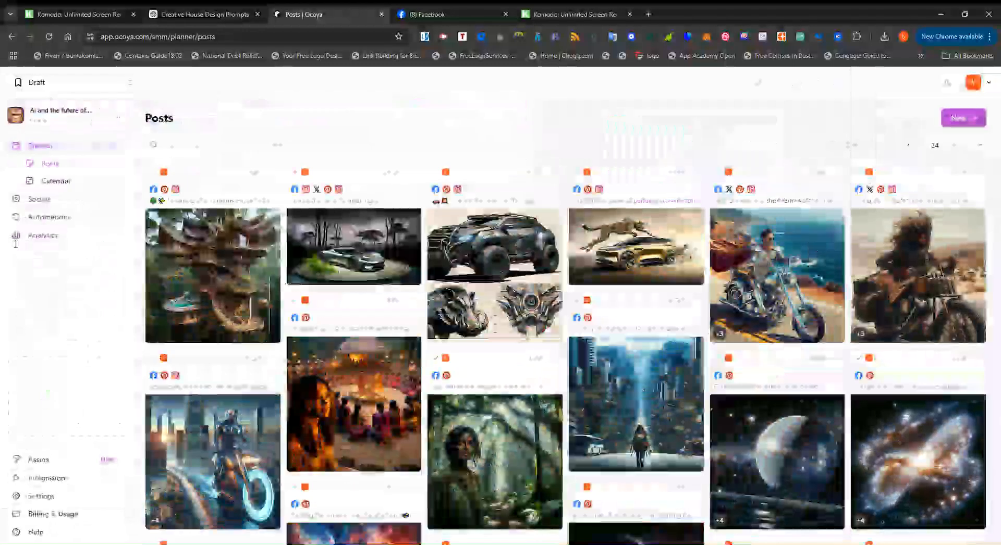
text(pro)
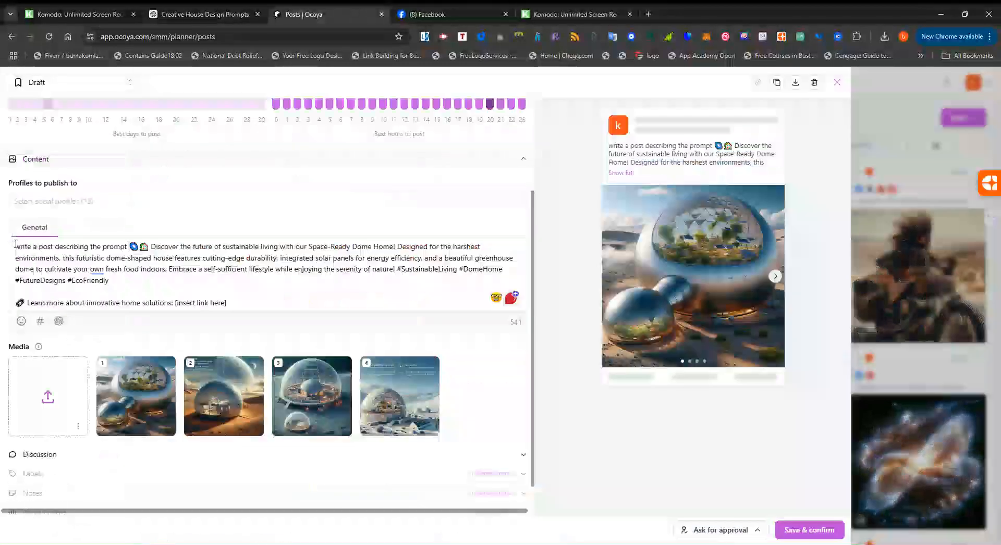
text(vide)
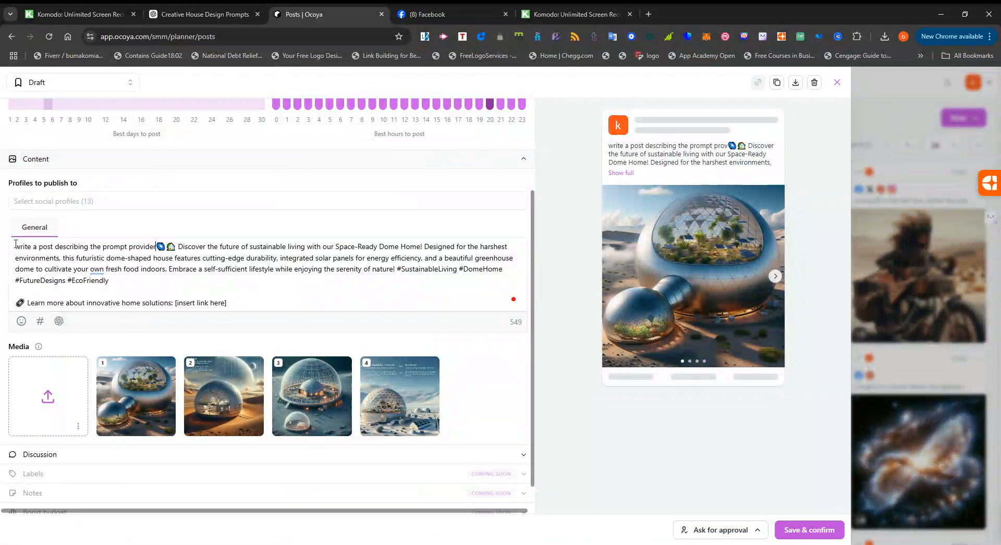
text(d.)
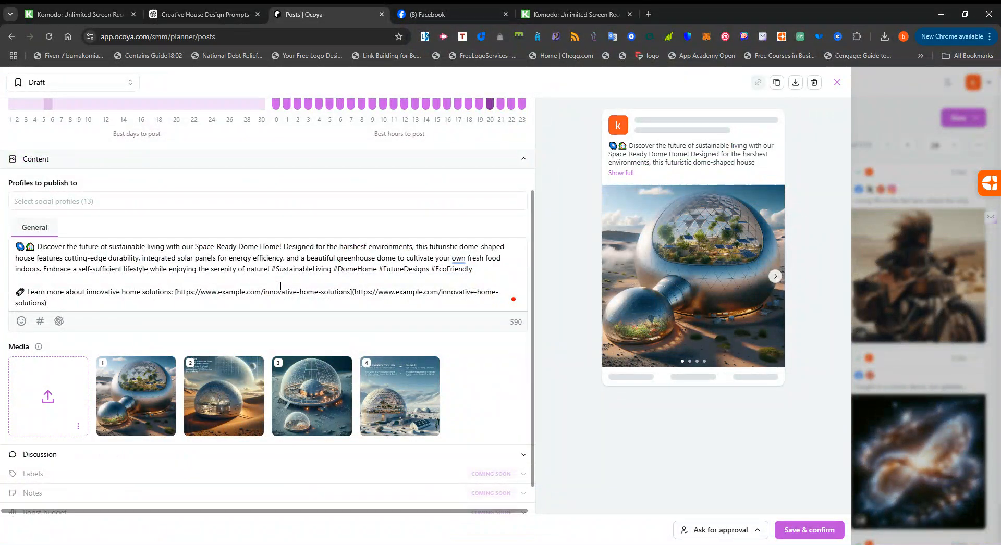
Replace the whole caption with a short description of a beautiful green house and have Remix with AI rewrite it.
scroll(87, 309, down, 3)
drag(56, 274, 6, 213)
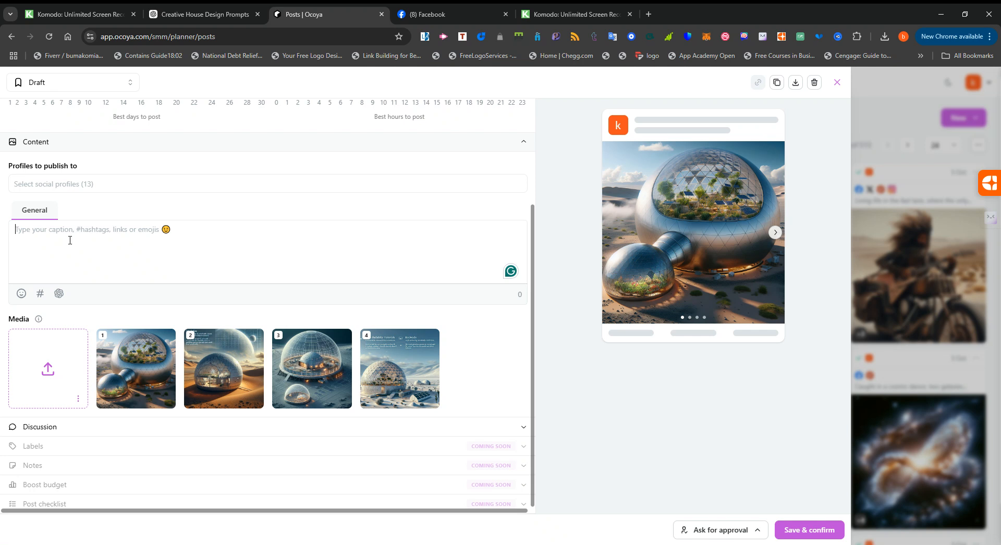
text(a)
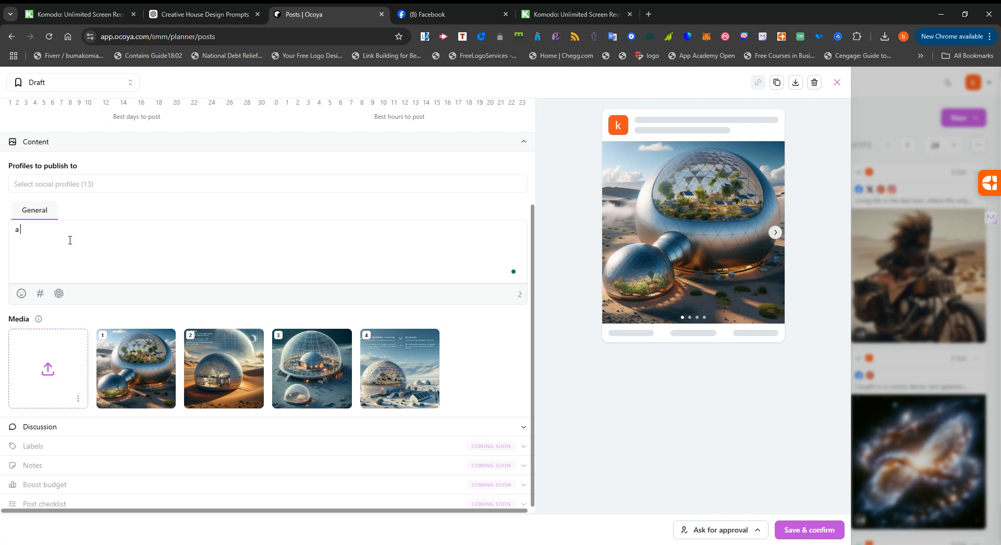
key(BackSpace)
key(BackSpace)
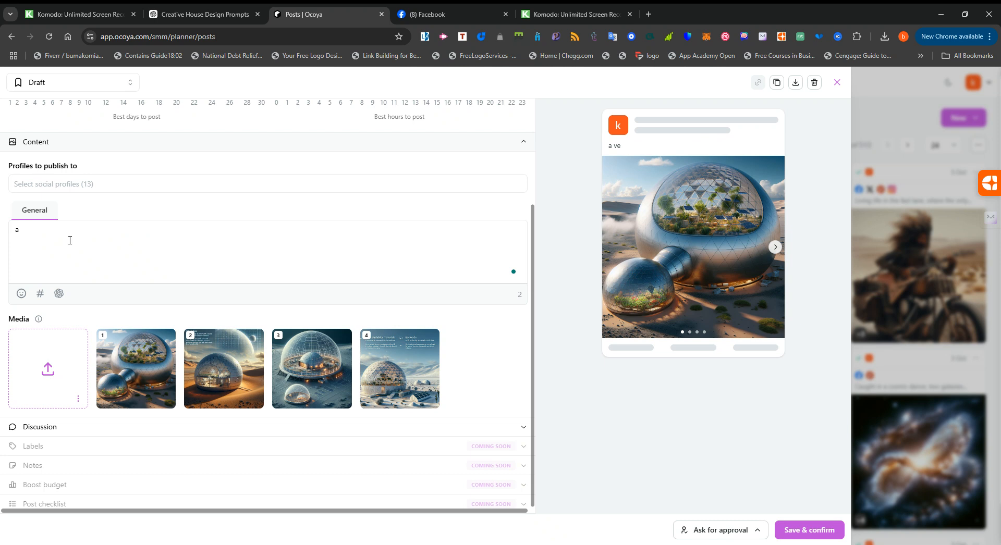
text(bea)
text(utiful)
text(gree)
text(n hou)
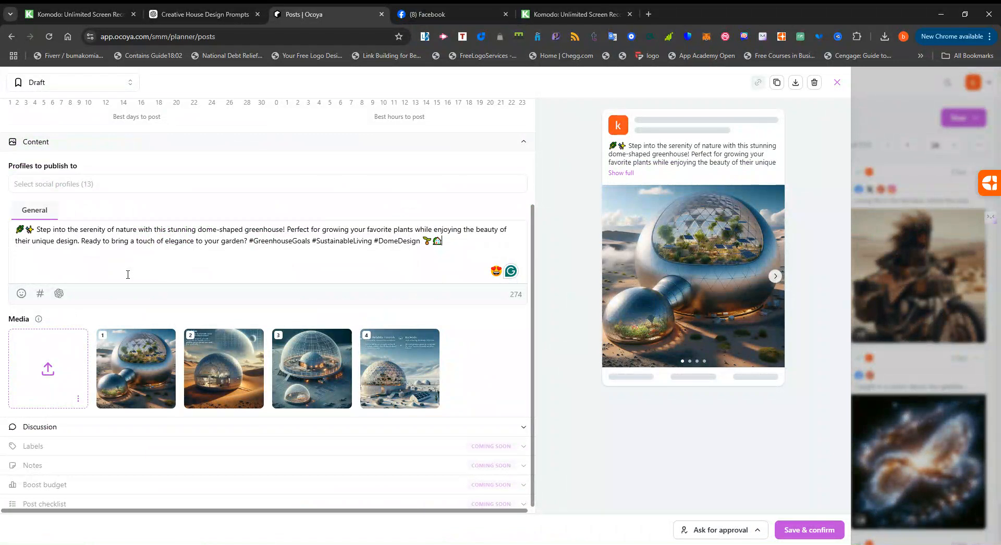
Choose the creative_23corner Instagram account, the owner's Pinterest account and the Creative Corner Facebook page as the profiles to publish to.
click(72, 190)
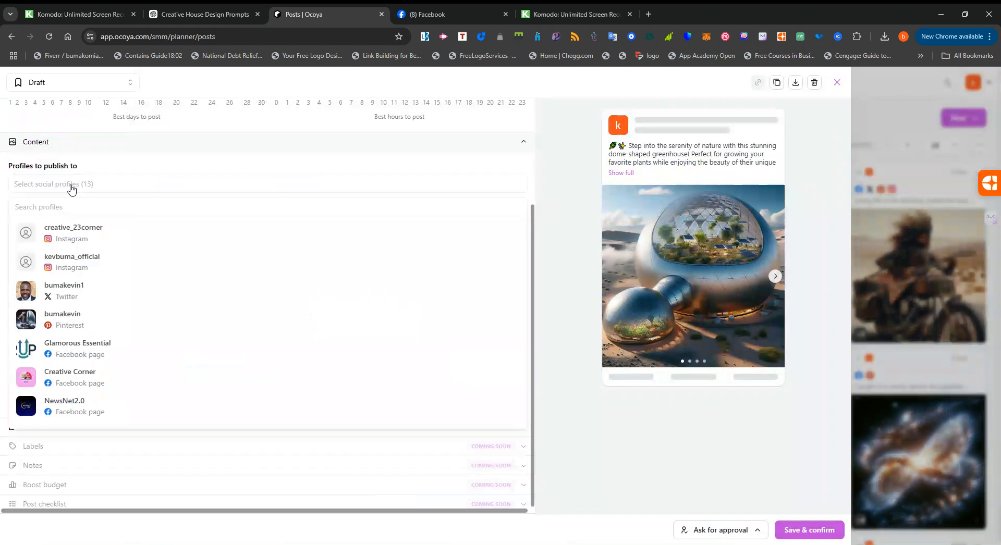
click(72, 239)
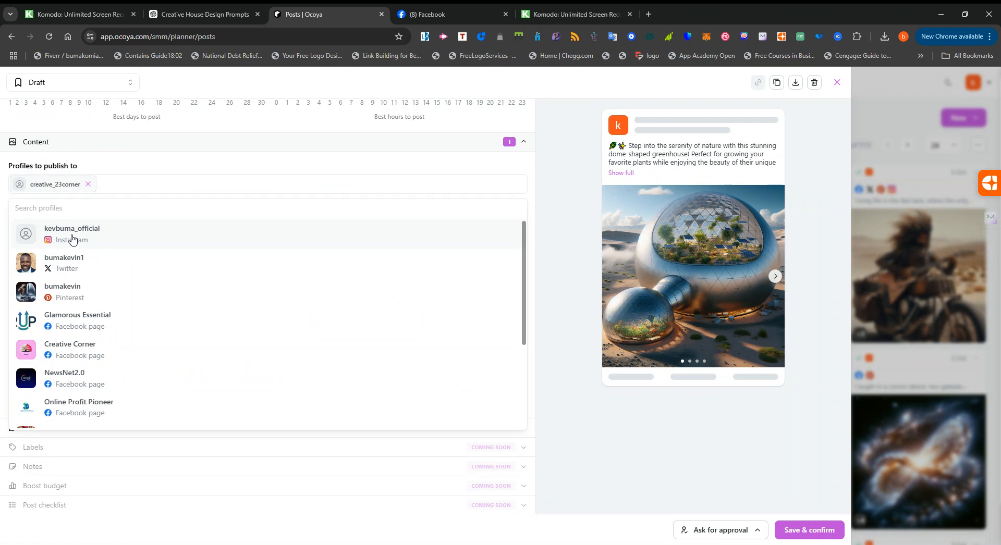
click(60, 288)
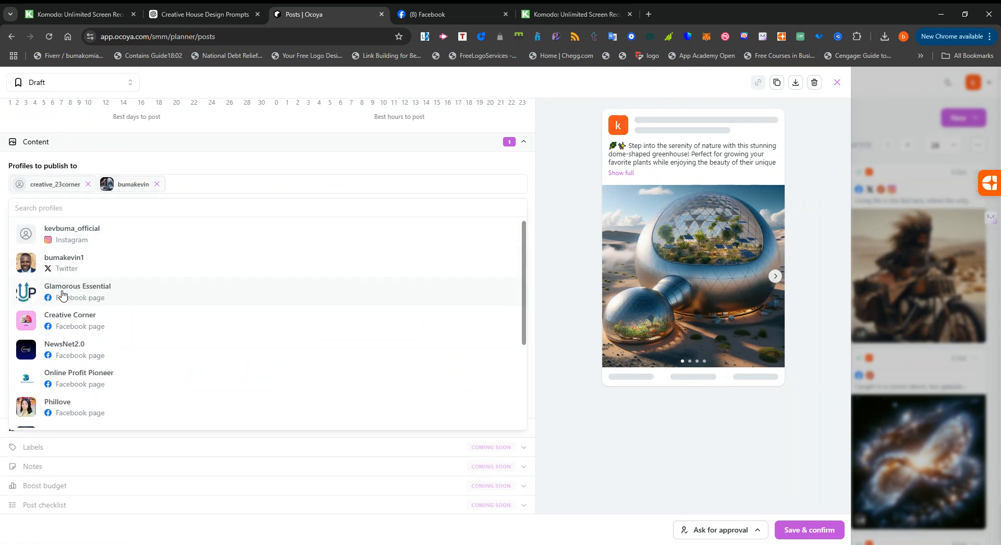
click(78, 328)
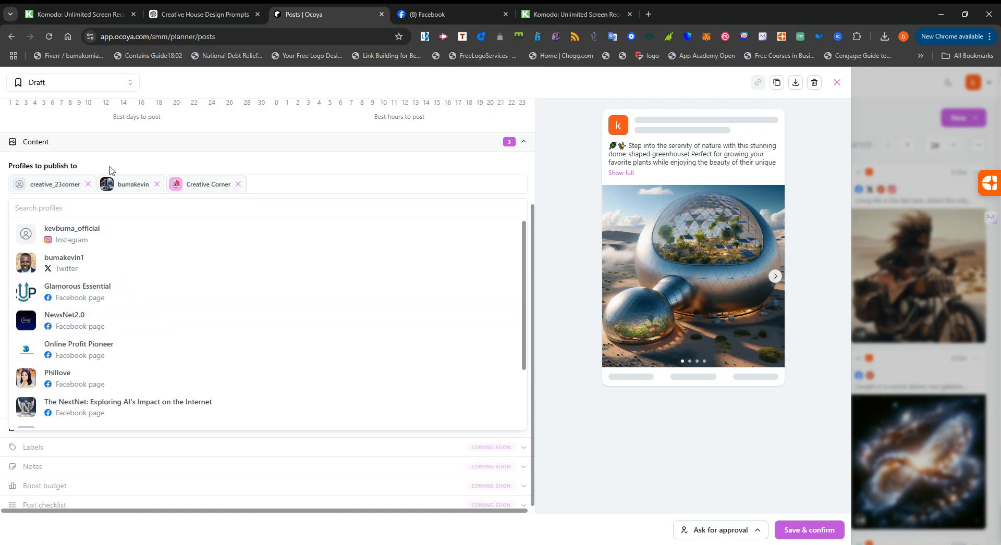
click(96, 174)
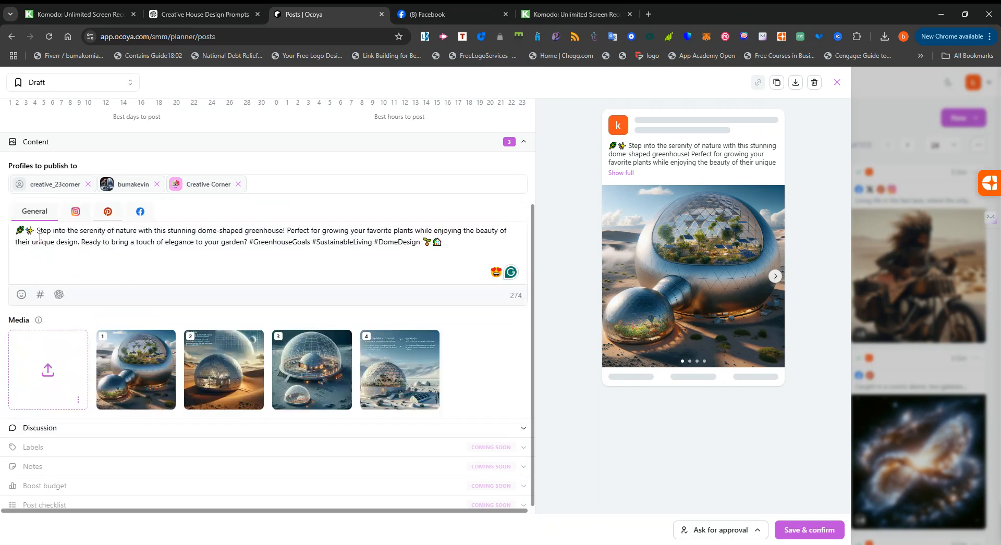
Assign the Pinterest version of the post to the "AI art creative" board.
click(108, 213)
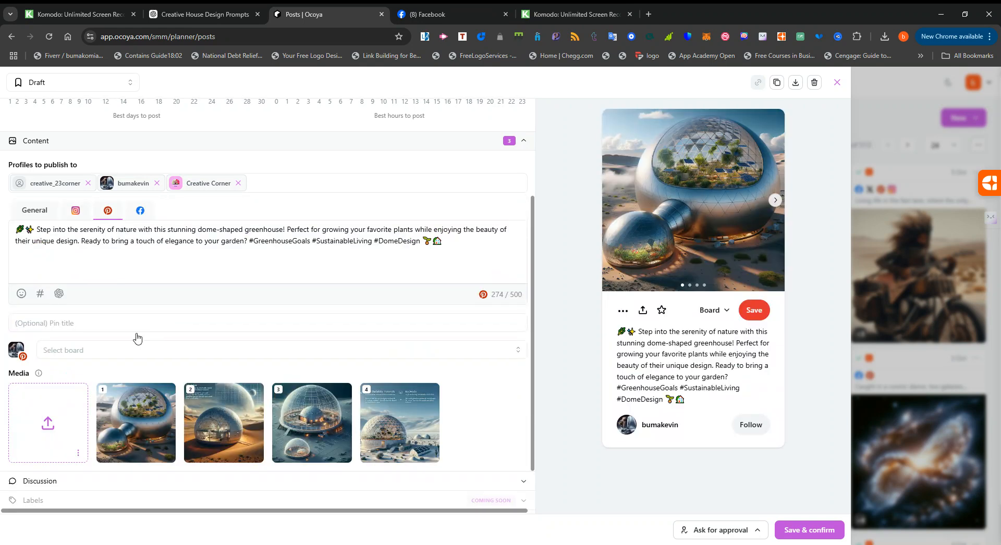
scroll(138, 339, down, 1)
click(101, 305)
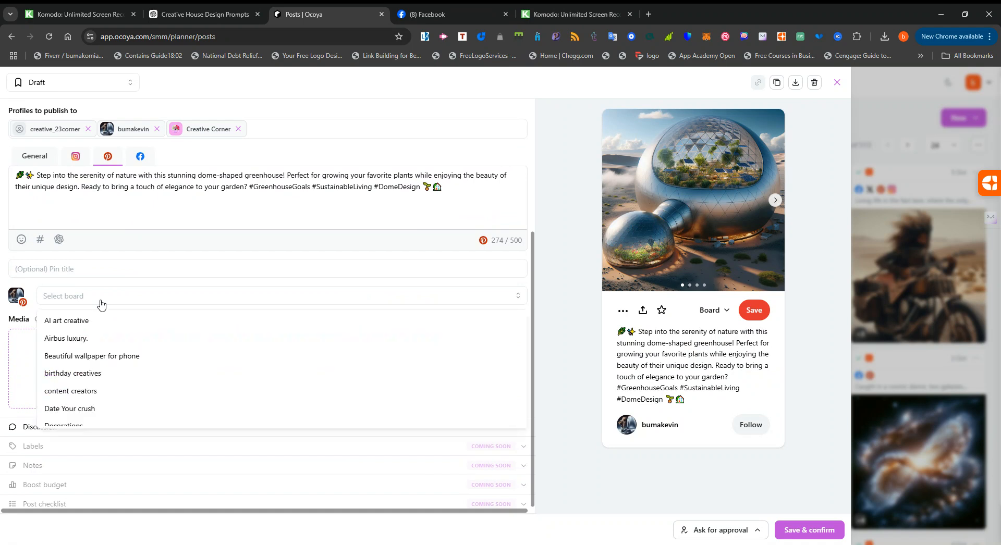
click(79, 324)
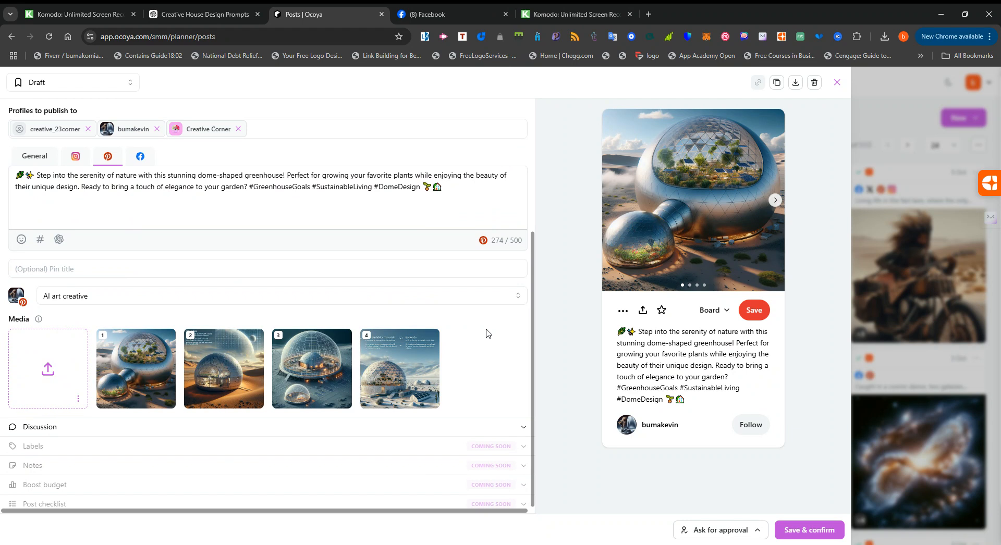
Set the dome greenhouse post to publish now, and save and confirm it.
scroll(456, 313, up, 4)
scroll(456, 312, down, 4)
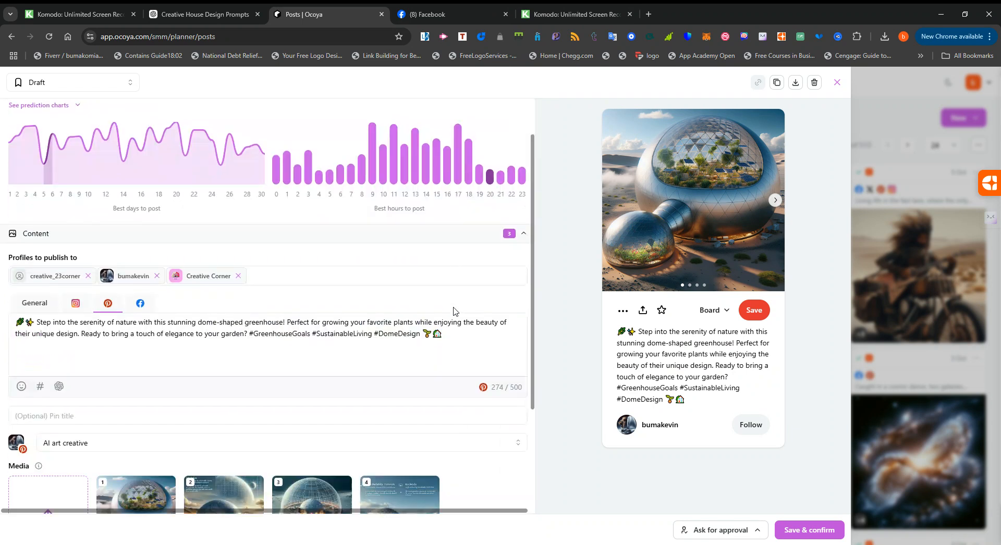
scroll(453, 311, up, 4)
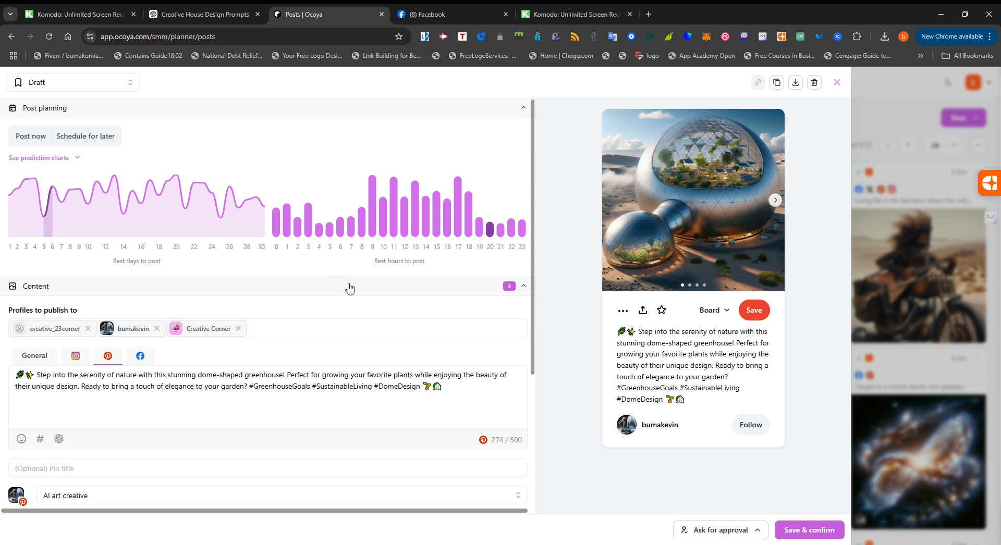
scroll(350, 288, down, 3)
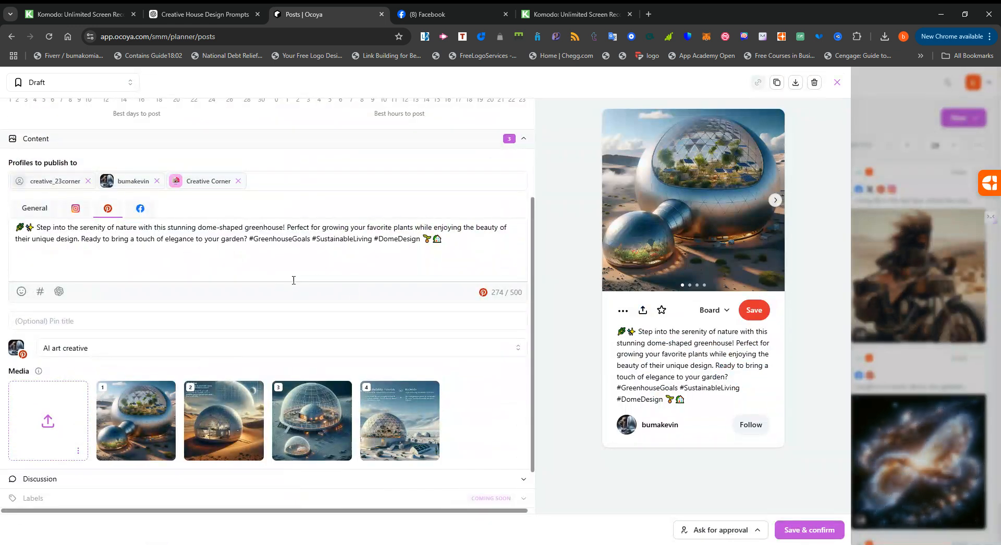
scroll(303, 270, up, 3)
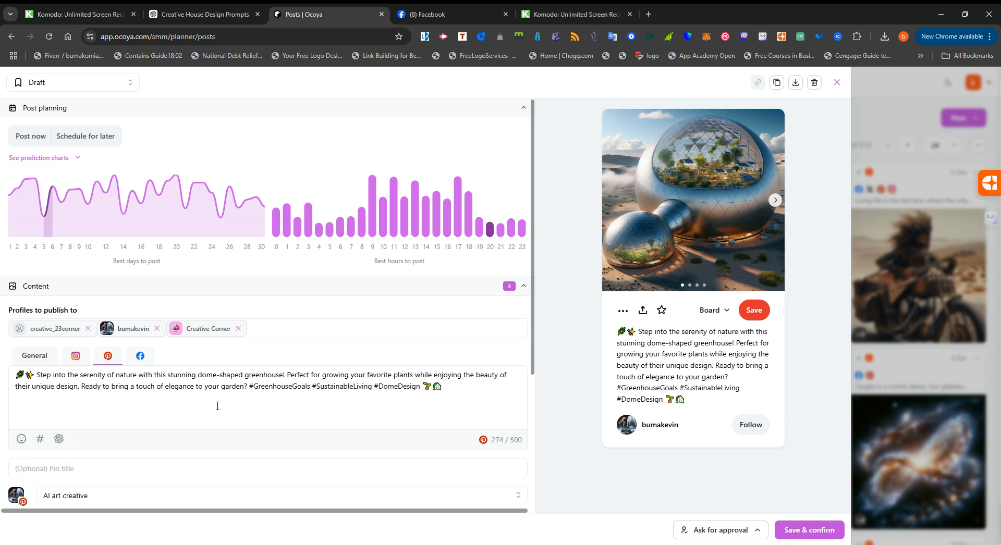
scroll(218, 407, down, 3)
scroll(217, 406, up, 3)
click(19, 137)
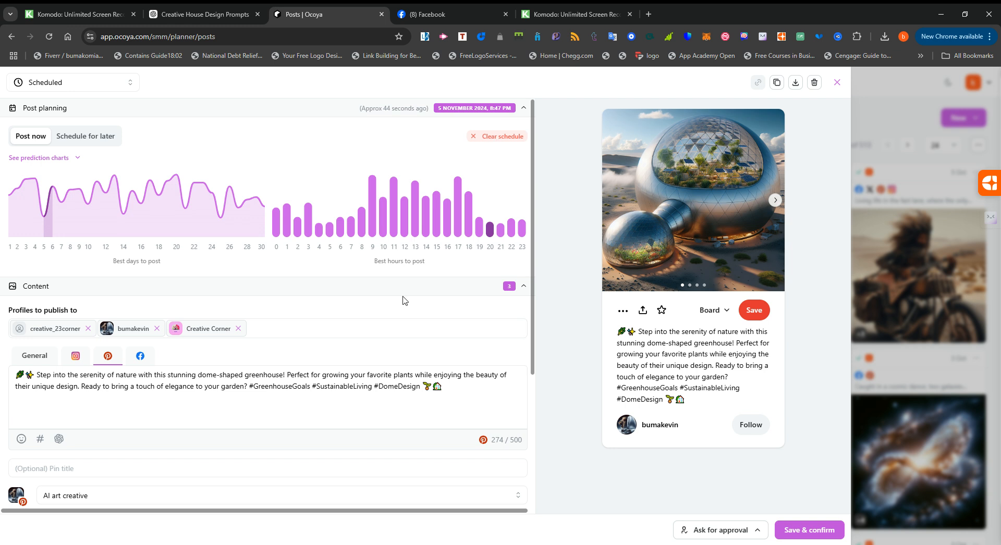
scroll(404, 301, down, 1)
scroll(404, 300, down, 4)
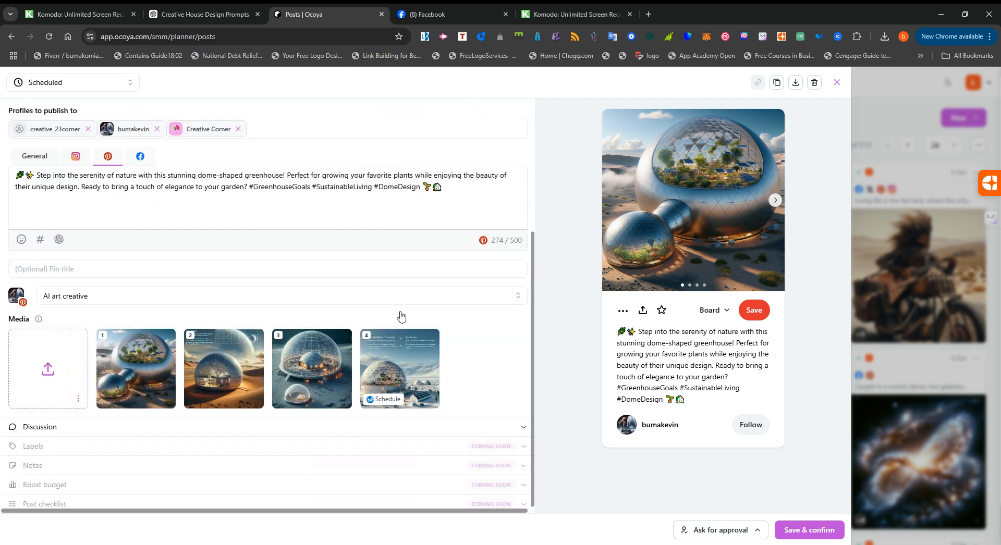
click(810, 530)
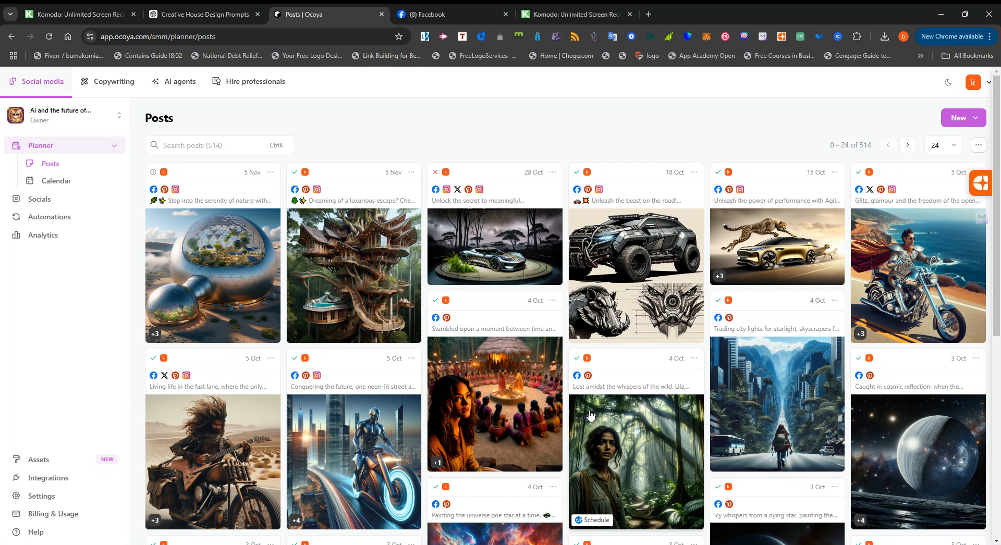
Look through the list of existing posts and check the total number of posts.
scroll(591, 415, down, 7)
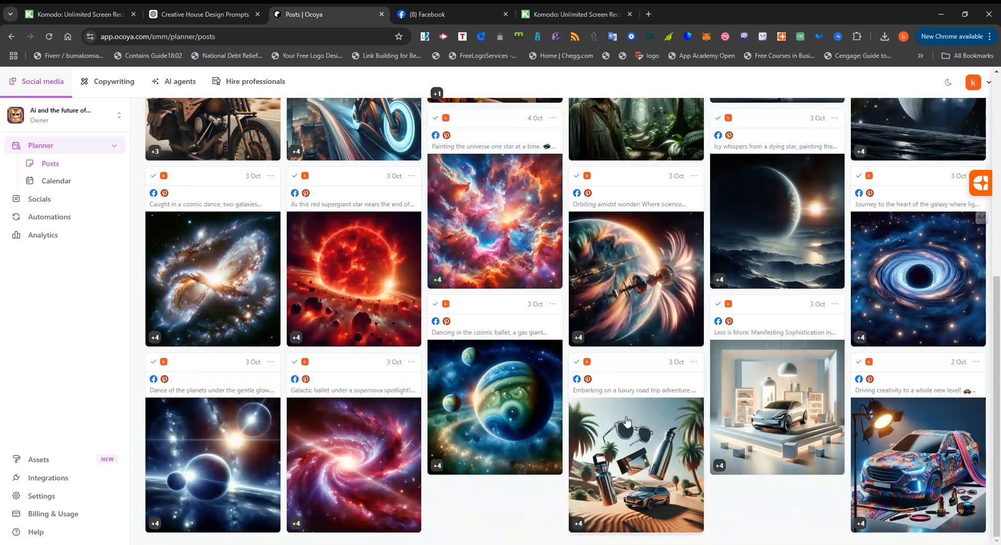
scroll(564, 412, up, 5)
scroll(537, 396, down, 5)
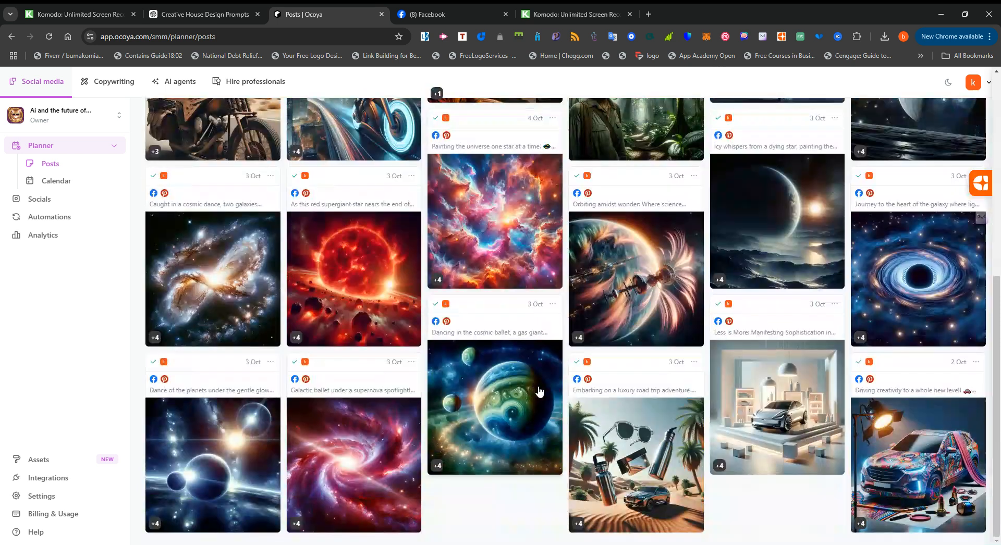
scroll(681, 429, up, 7)
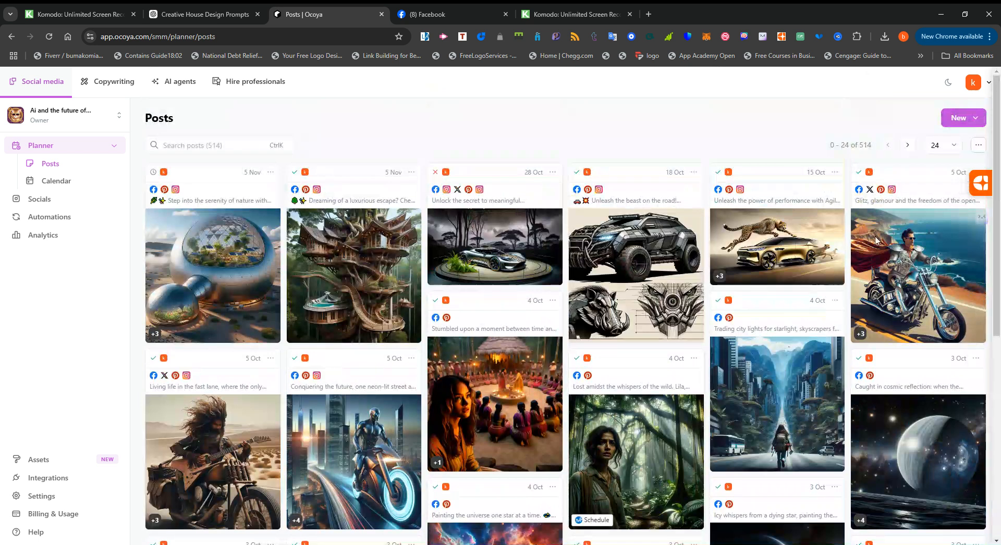
drag(876, 147, 825, 145)
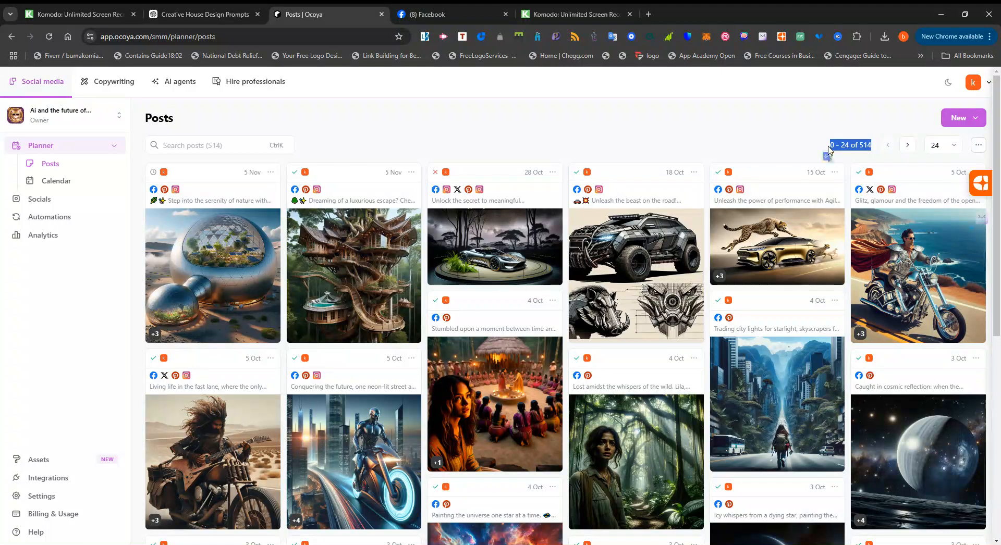
click(833, 155)
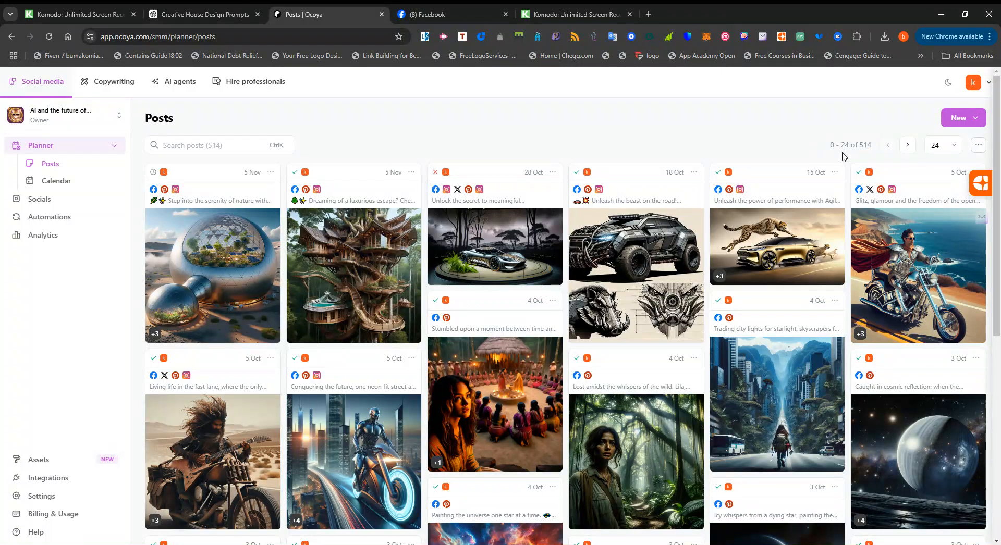
Set the posts list to show 120 posts per page.
click(945, 149)
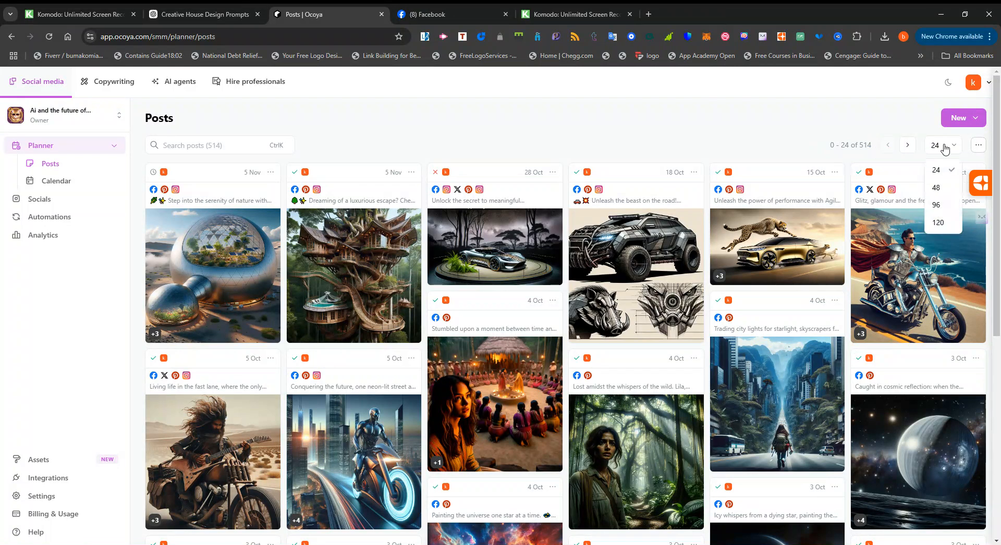
click(944, 227)
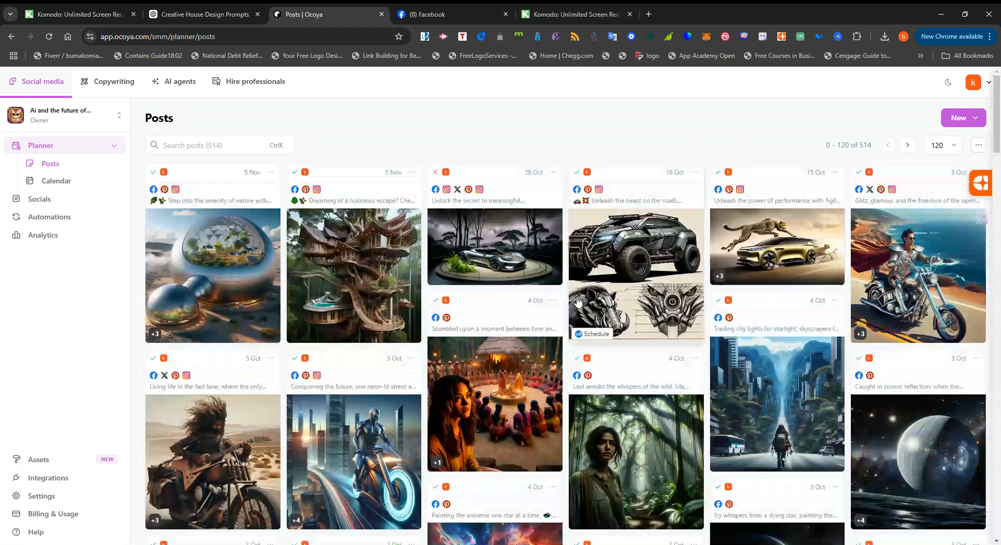
Browse the expanded posts list down to its oldest entries and back up, examining the images, captions, dates and target networks.
scroll(579, 301, down, 10)
scroll(588, 325, down, 20)
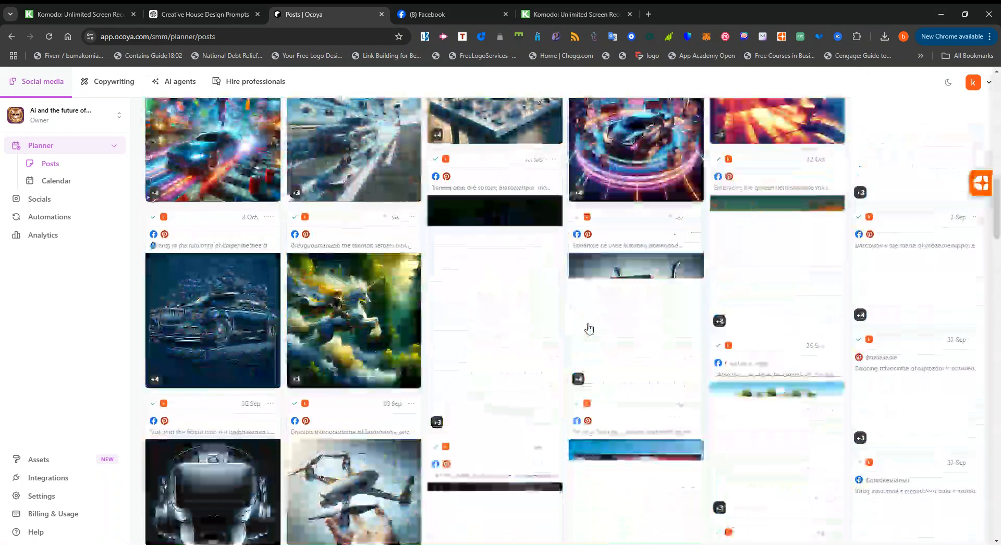
scroll(589, 329, down, 8)
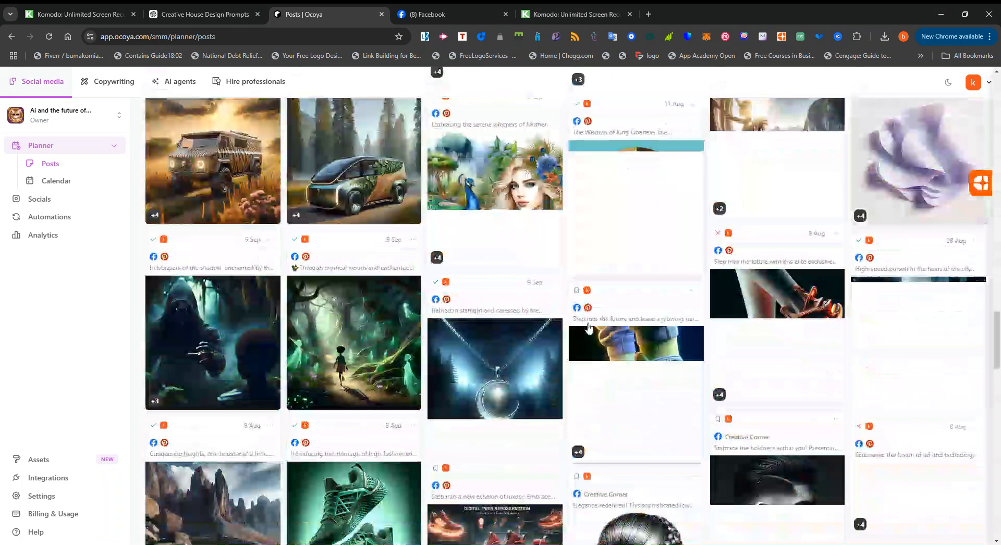
scroll(588, 329, up, 5)
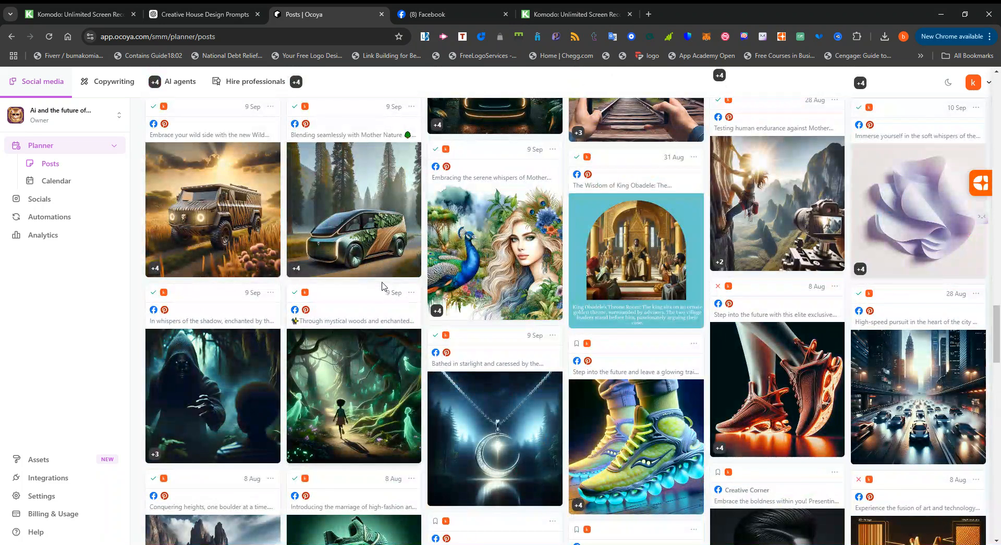
scroll(596, 307, down, 6)
scroll(596, 307, down, 10)
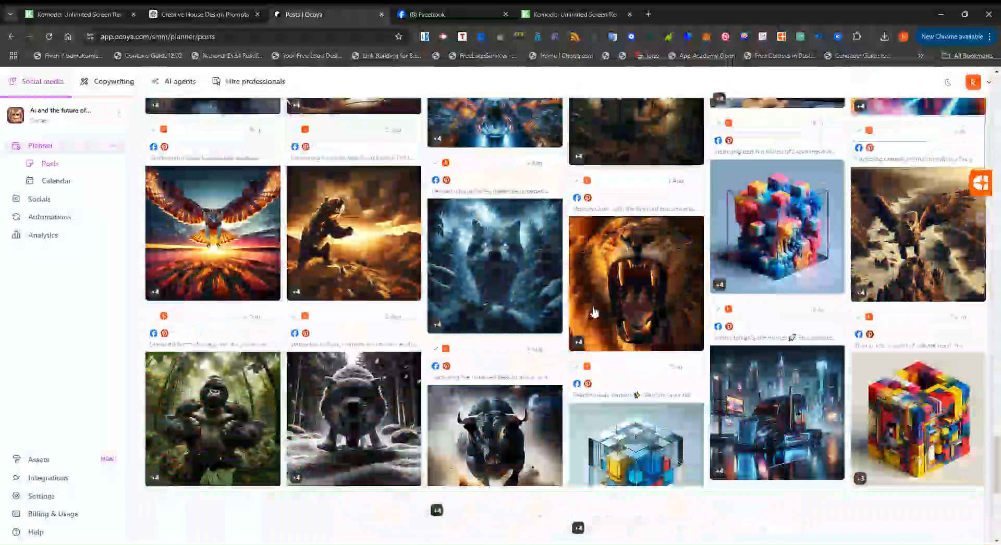
scroll(593, 311, down, 7)
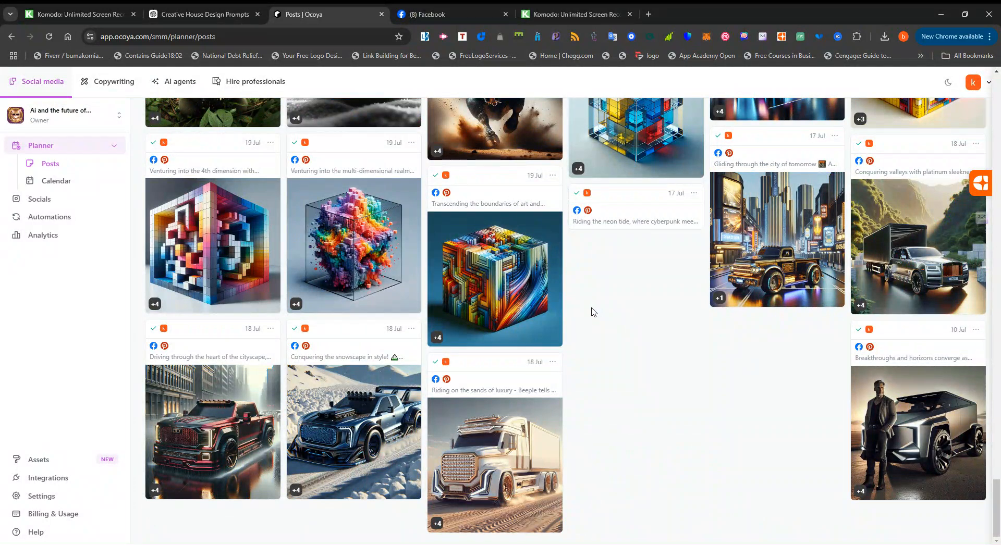
scroll(641, 321, up, 4)
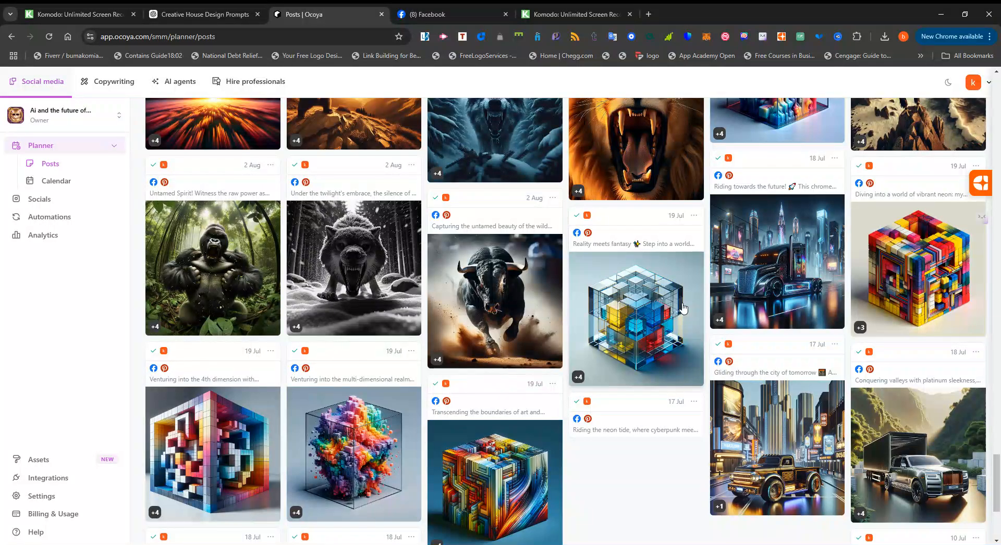
scroll(683, 308, up, 15)
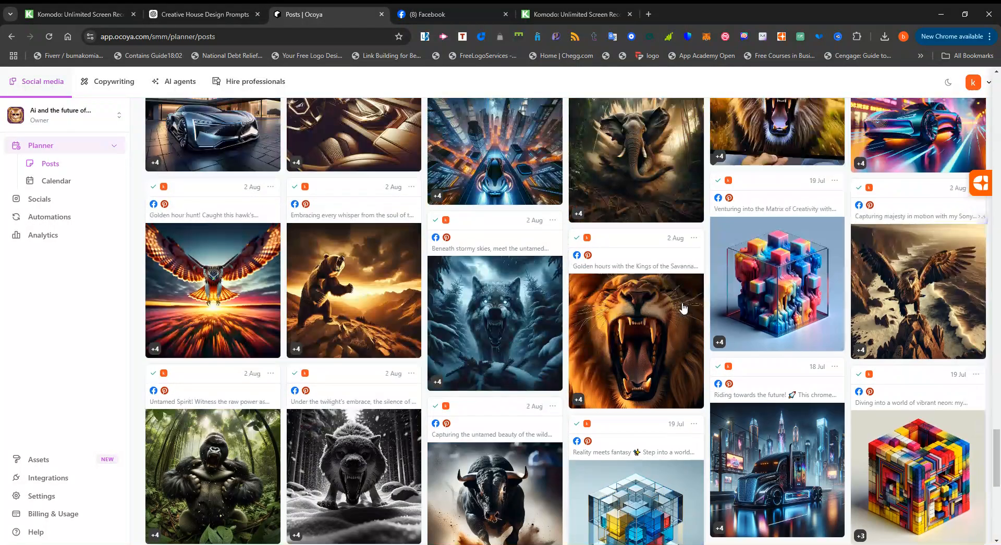
scroll(683, 308, up, 15)
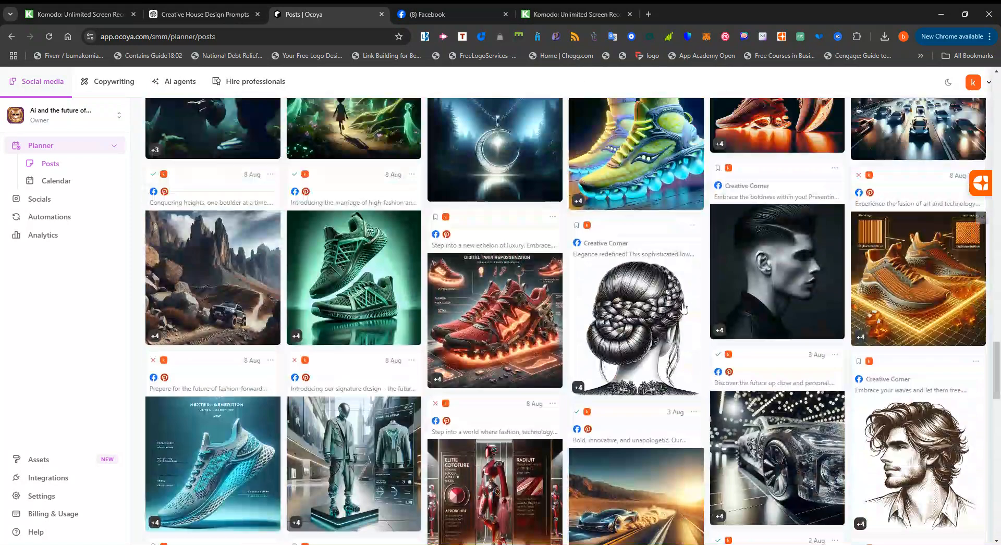